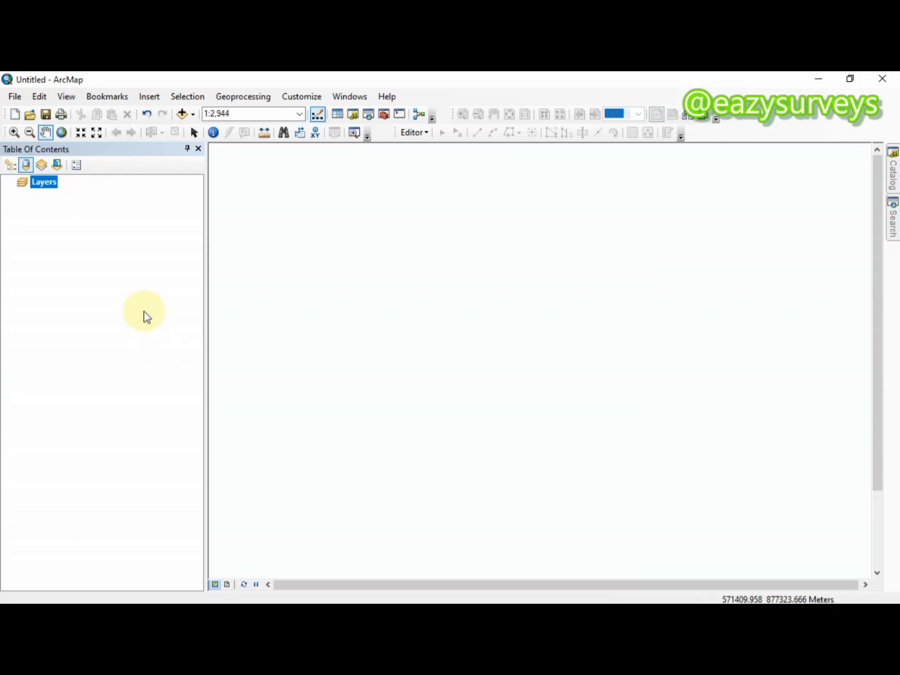
- Add SPOT HEIGHTS.csv from the YOUTUBE folder to the map as a table
left_click(182, 113)
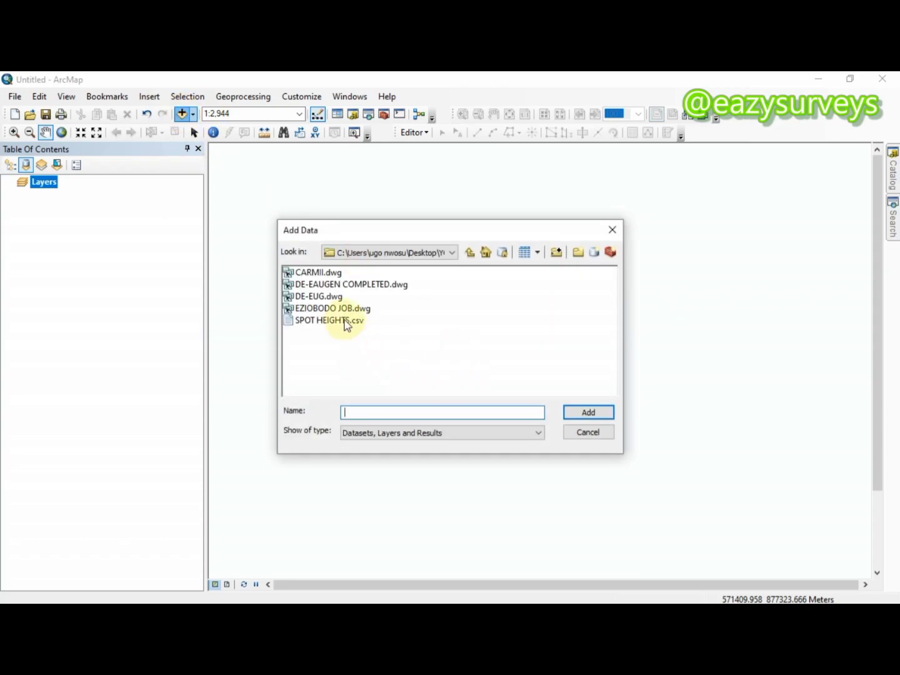
left_click(344, 321)
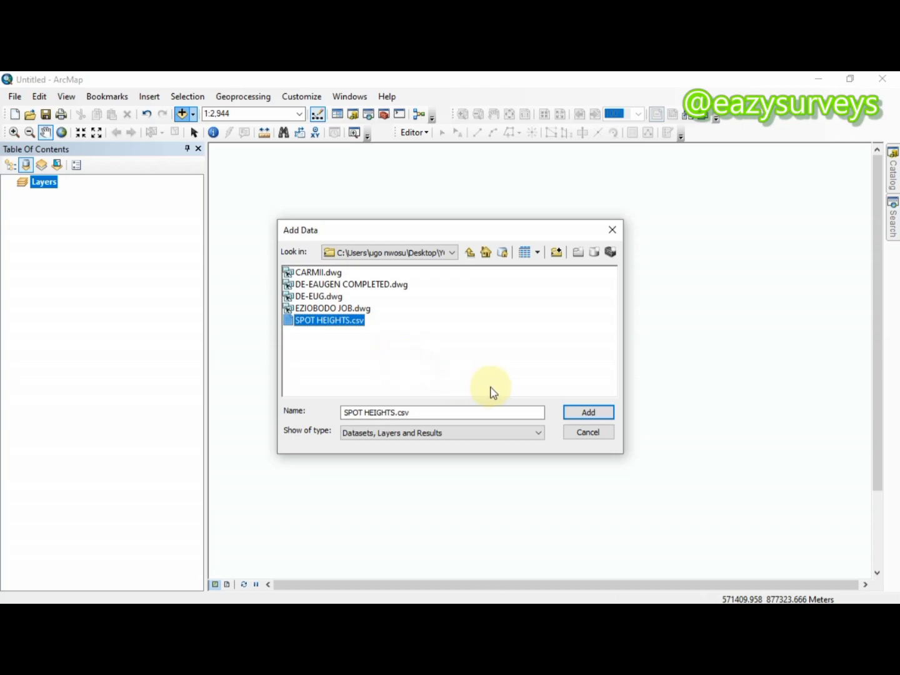
left_click(589, 413)
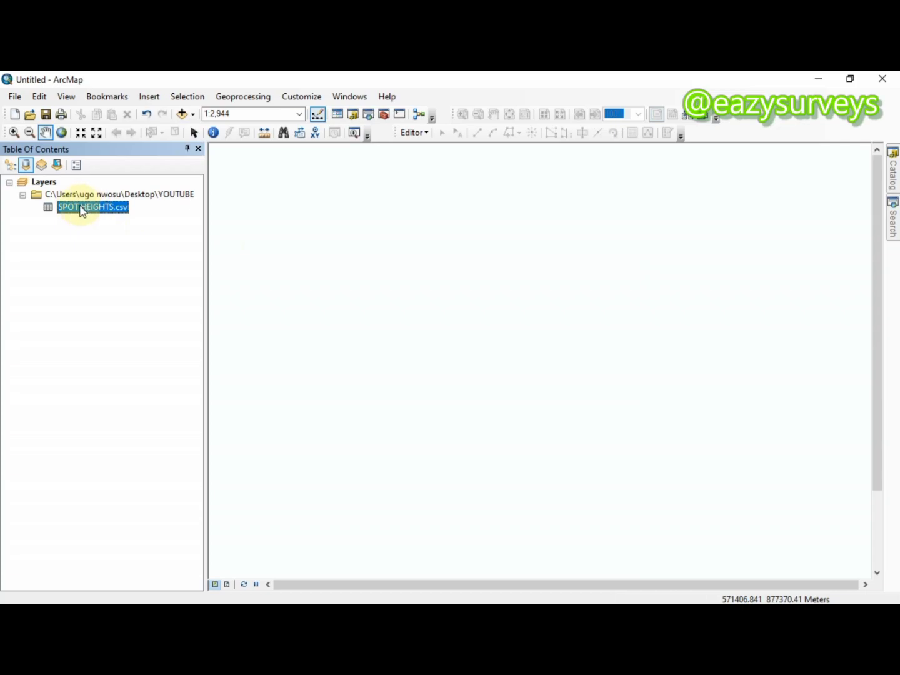
- Start Display XY Data for SPOT HEIGHTS.csv, using X and Y fields with H as the Z field
double_click(78, 206)
right_click(78, 204)
left_click(143, 331)
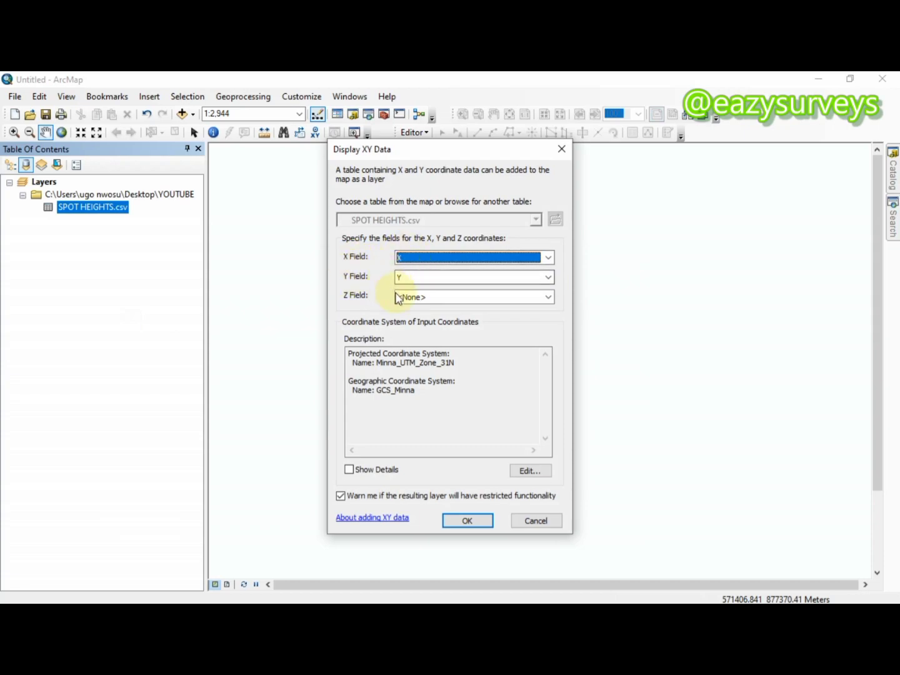
left_click(452, 303)
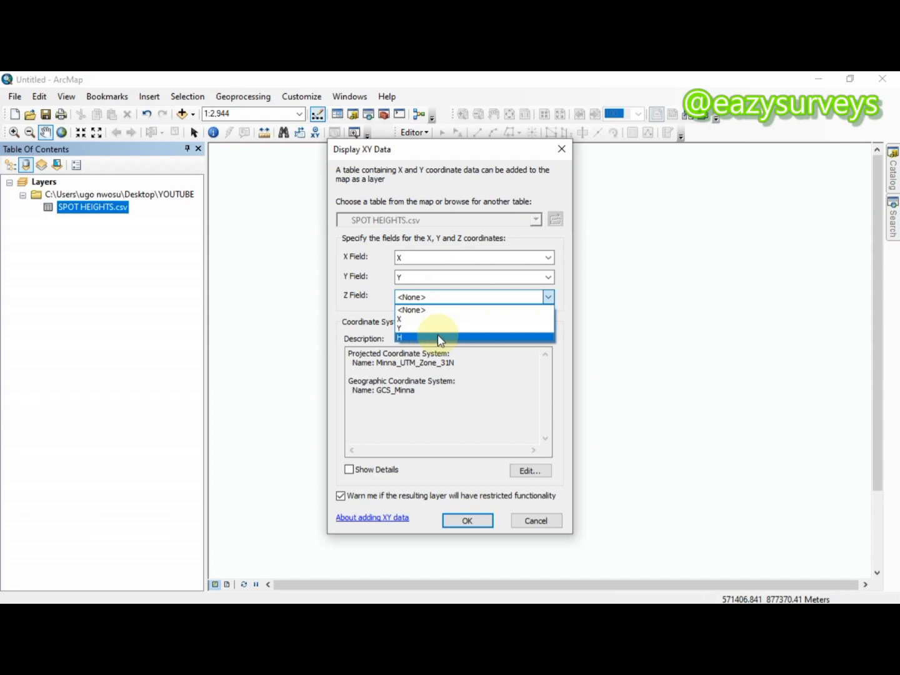
left_click(439, 337)
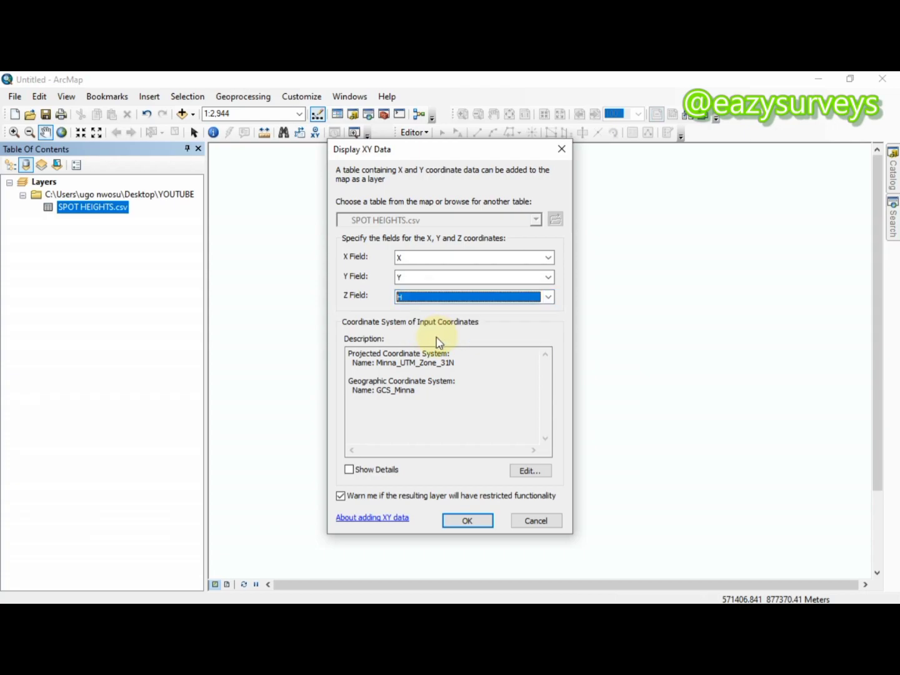
left_click(548, 258)
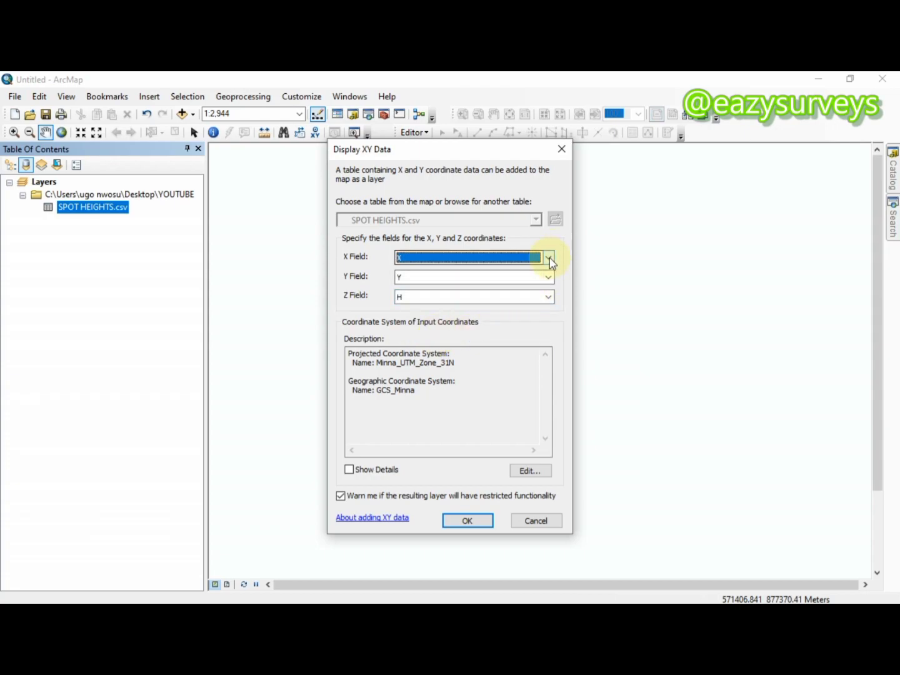
left_click(548, 259)
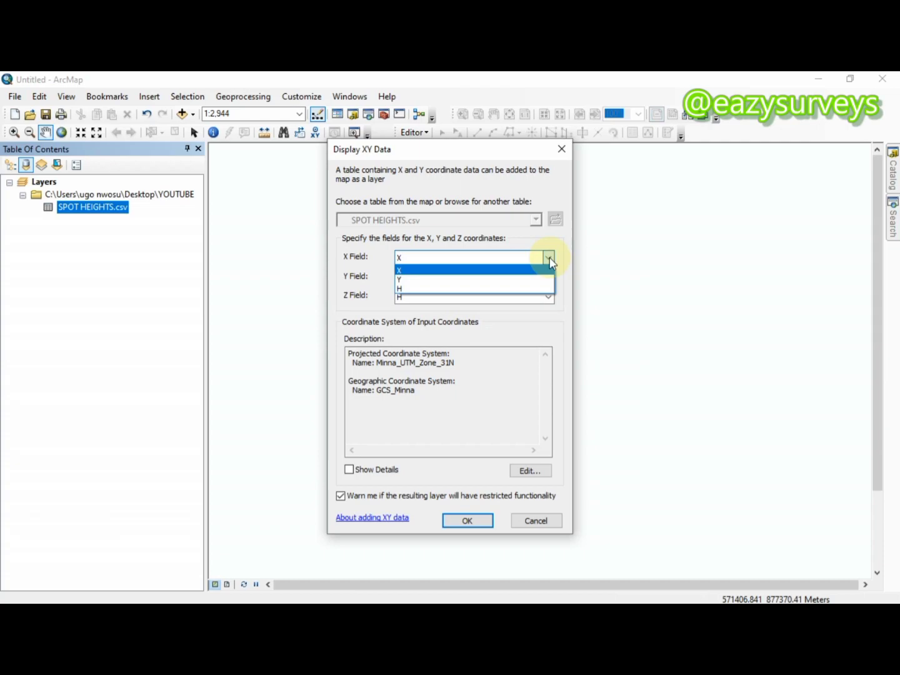
left_click(549, 260)
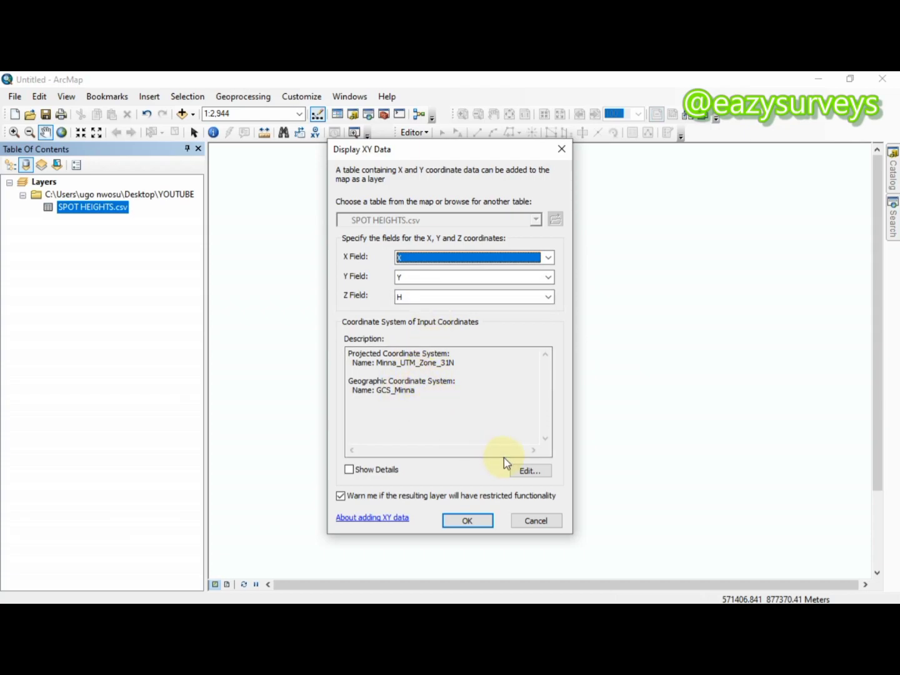
- Set the coordinate system to Minna UTM Zone 31N and plot the points, accepting the Object-ID warning
left_click(528, 470)
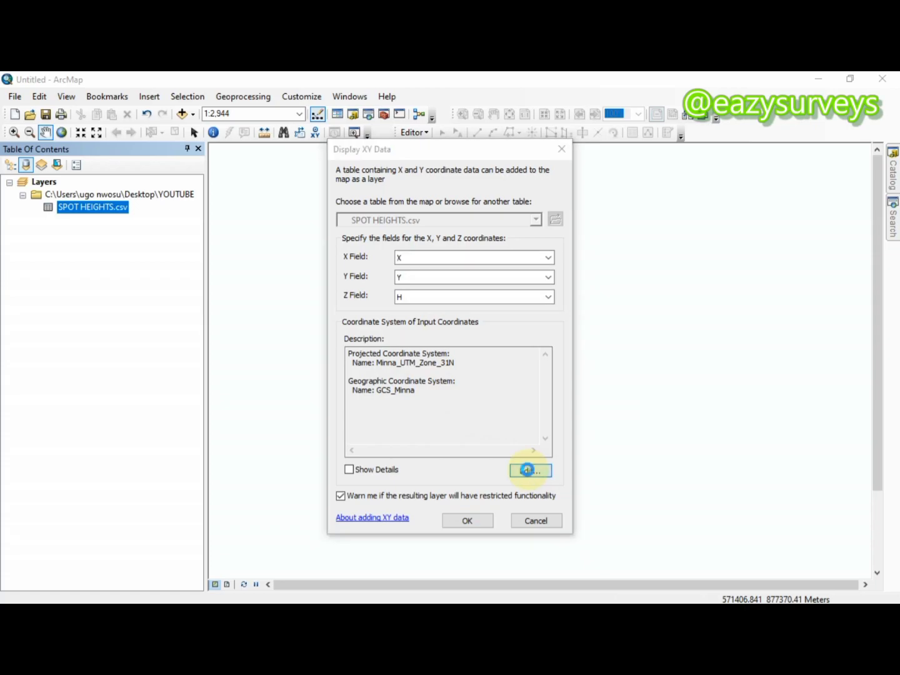
scroll(407, 275, "down", 1)
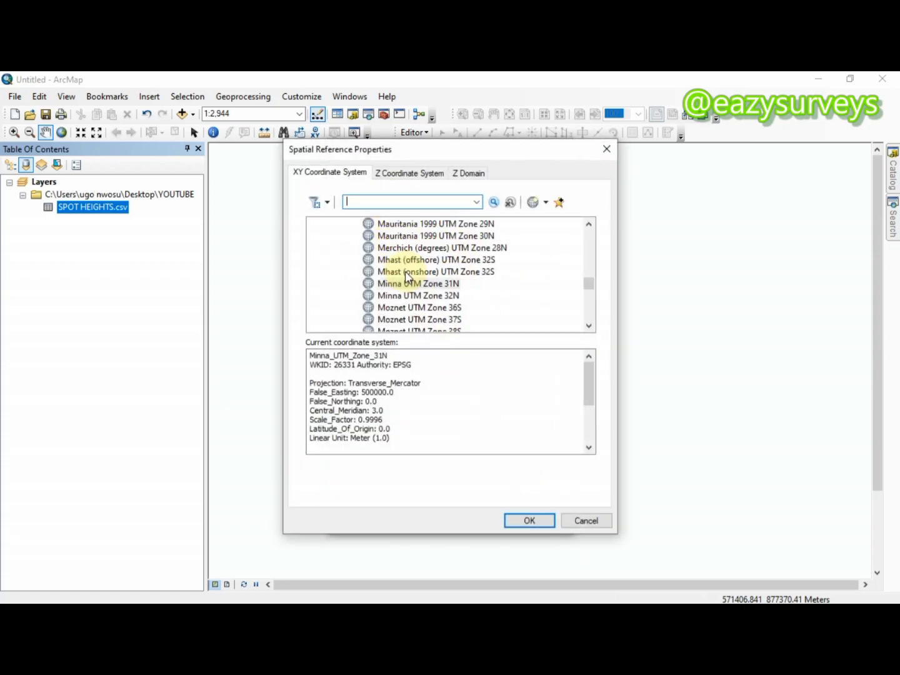
left_click(414, 284)
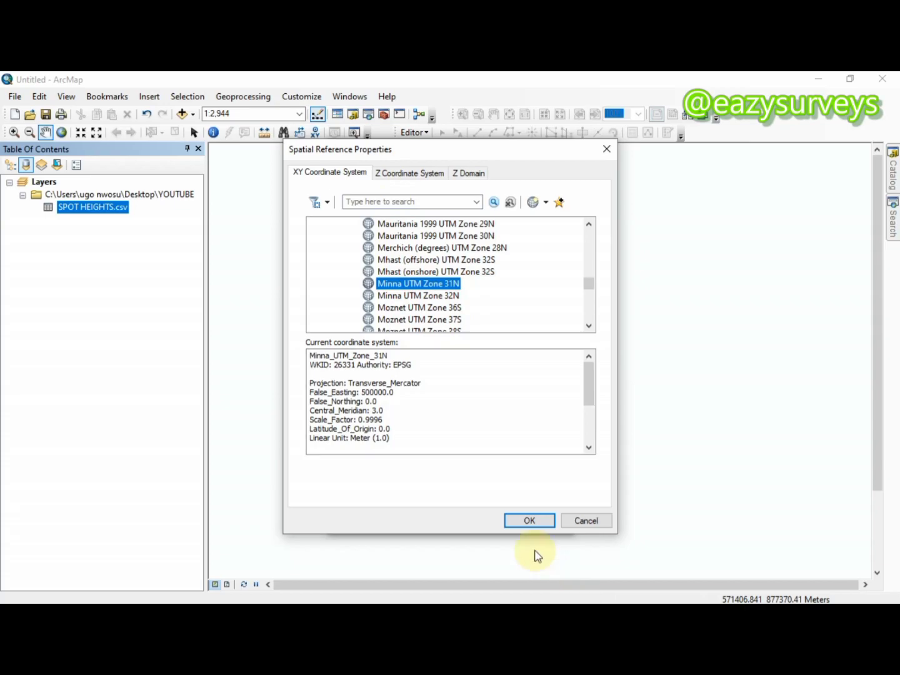
left_click(528, 521)
left_click(471, 526)
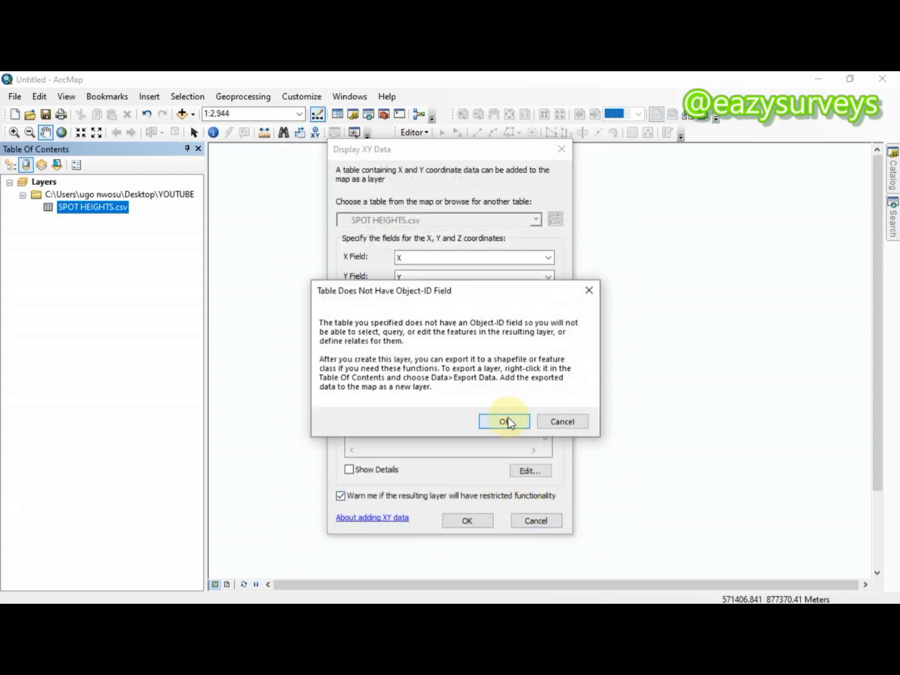
left_click(504, 421)
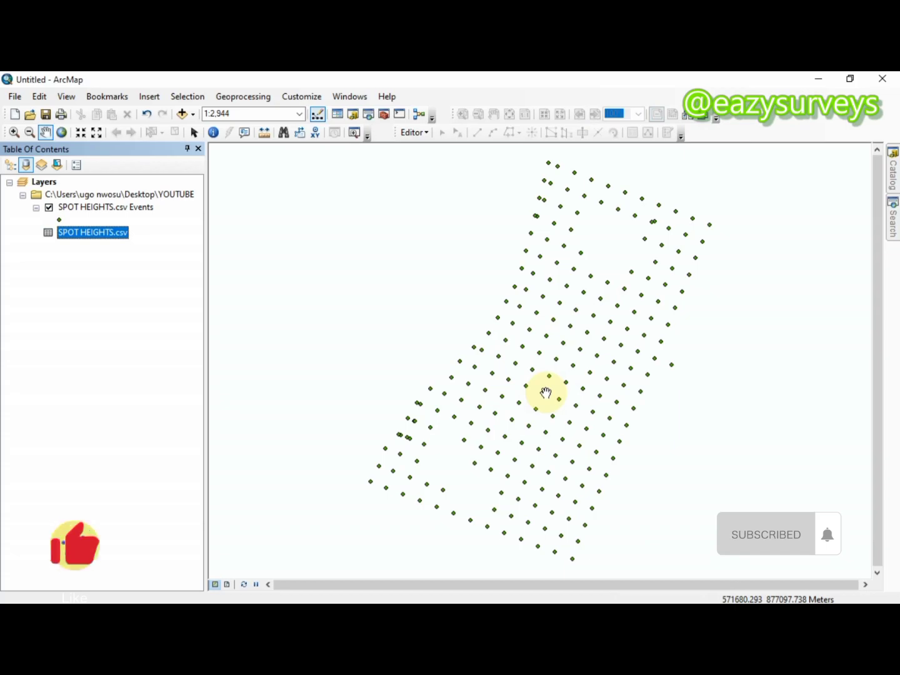
- Open ArcToolbox and expand Spatial Analyst Tools > Interpolation
left_click(385, 115)
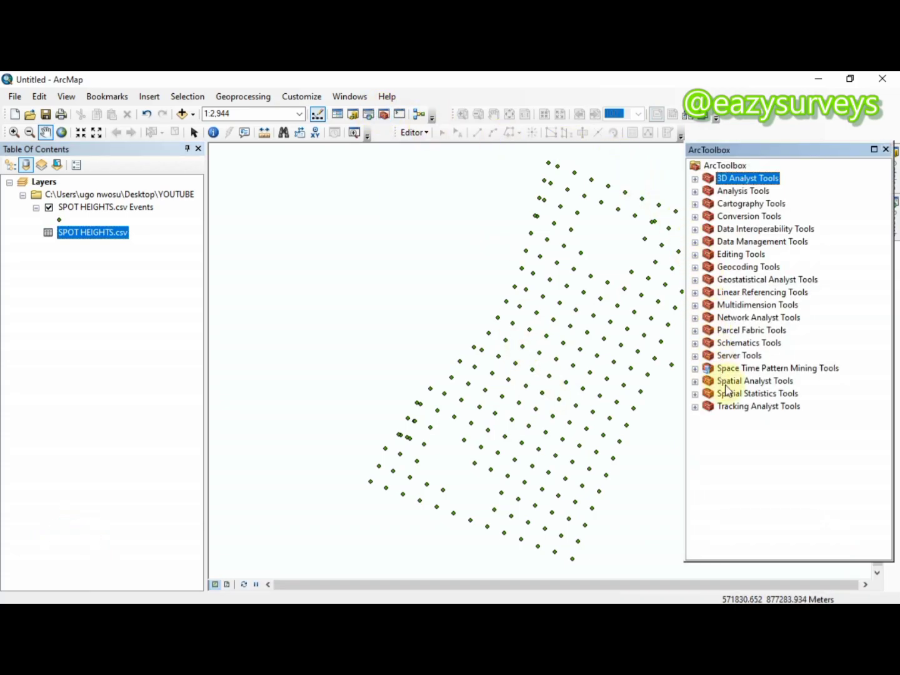
double_click(744, 381)
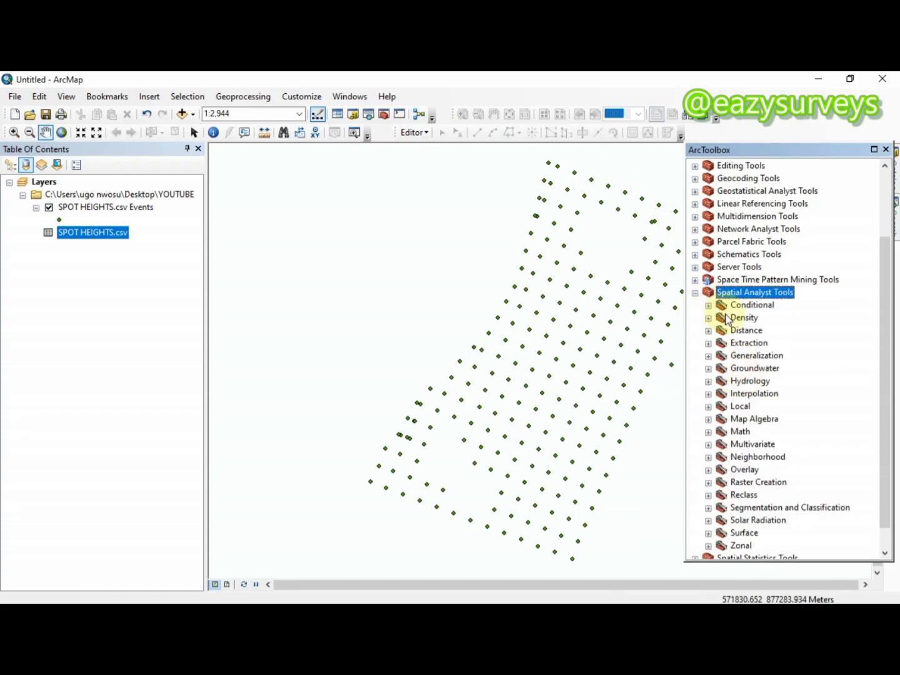
double_click(750, 394)
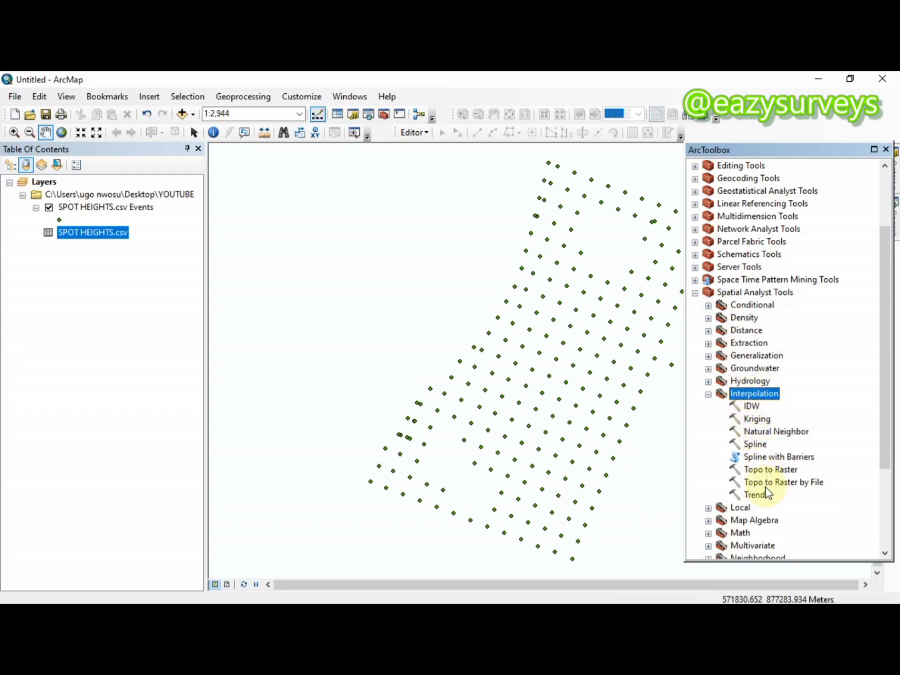
- Open Kriging with SPOT HEIGHTS.csv Events as input, H as Z value, and output named RASTER
double_click(757, 419)
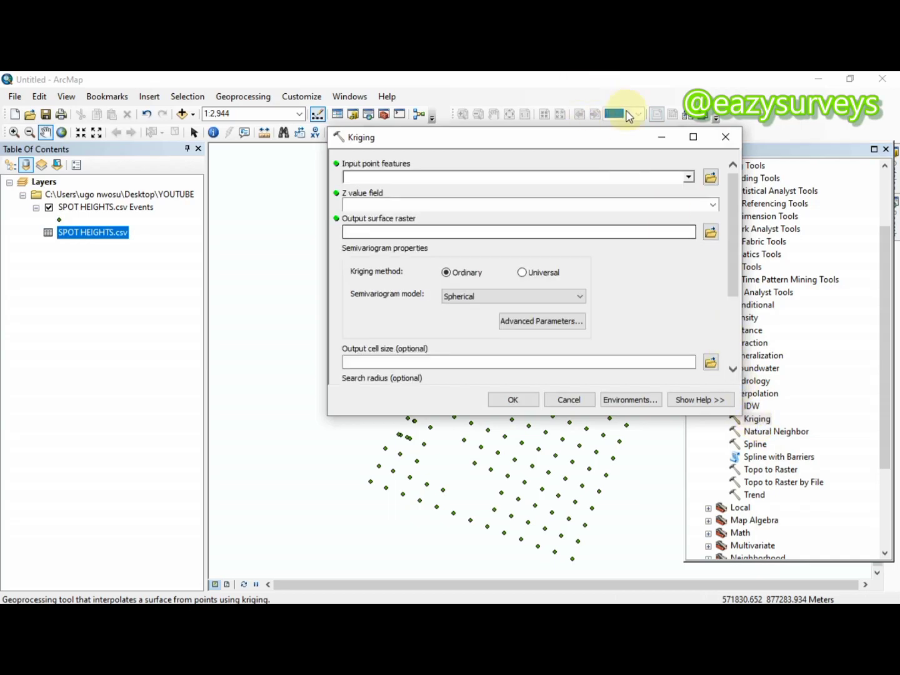
left_click(689, 178)
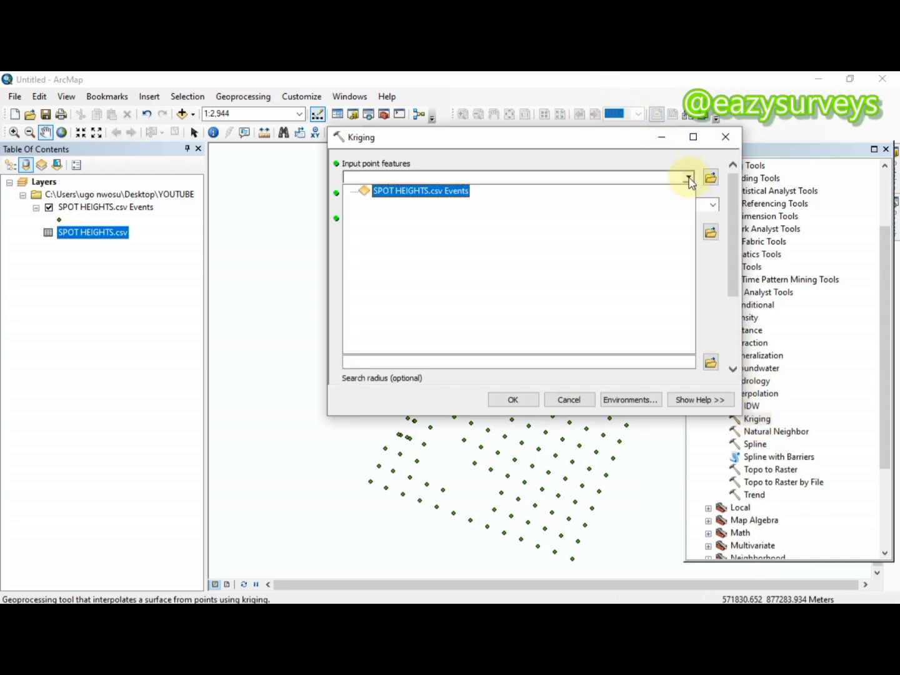
left_click(438, 191)
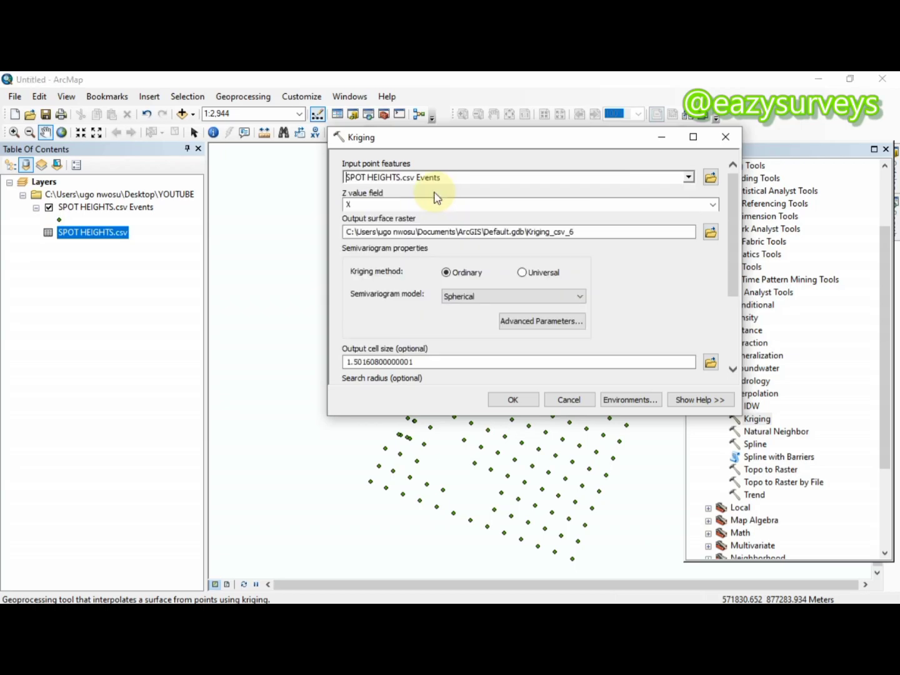
left_click(355, 204)
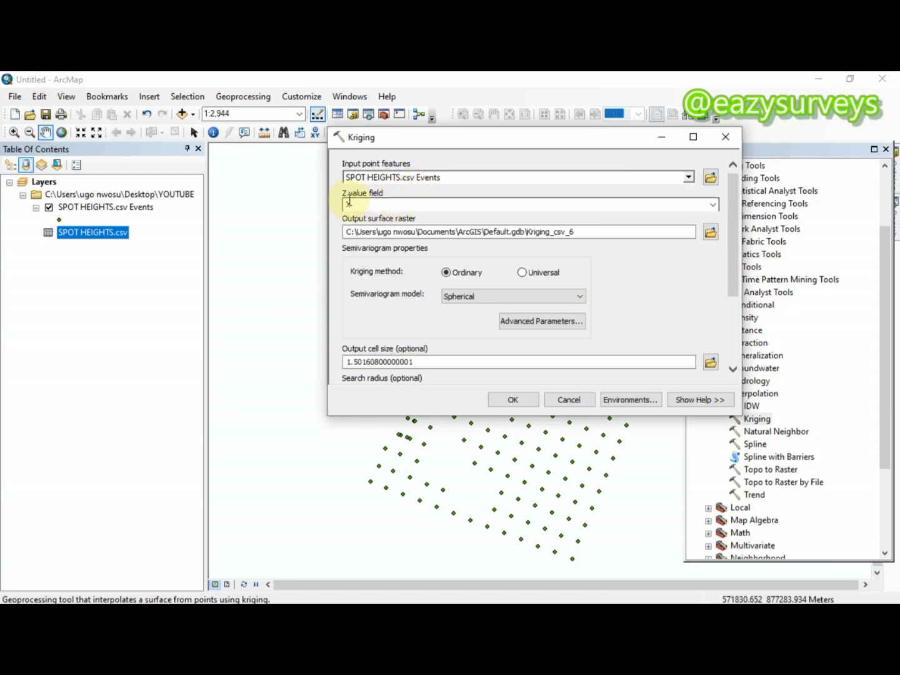
left_click(711, 209)
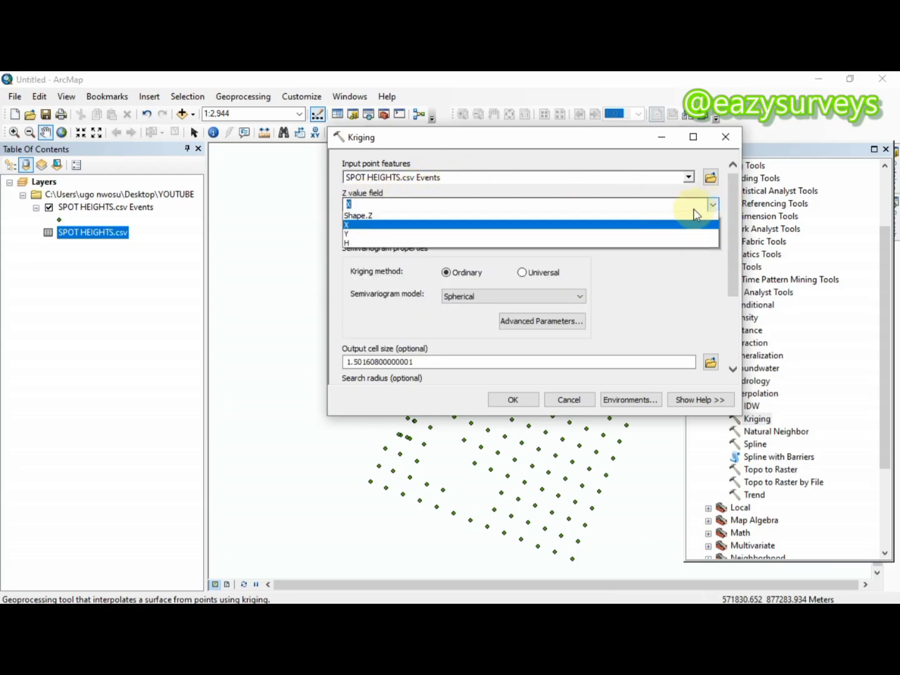
left_click(510, 245)
type("H")
left_click(709, 232)
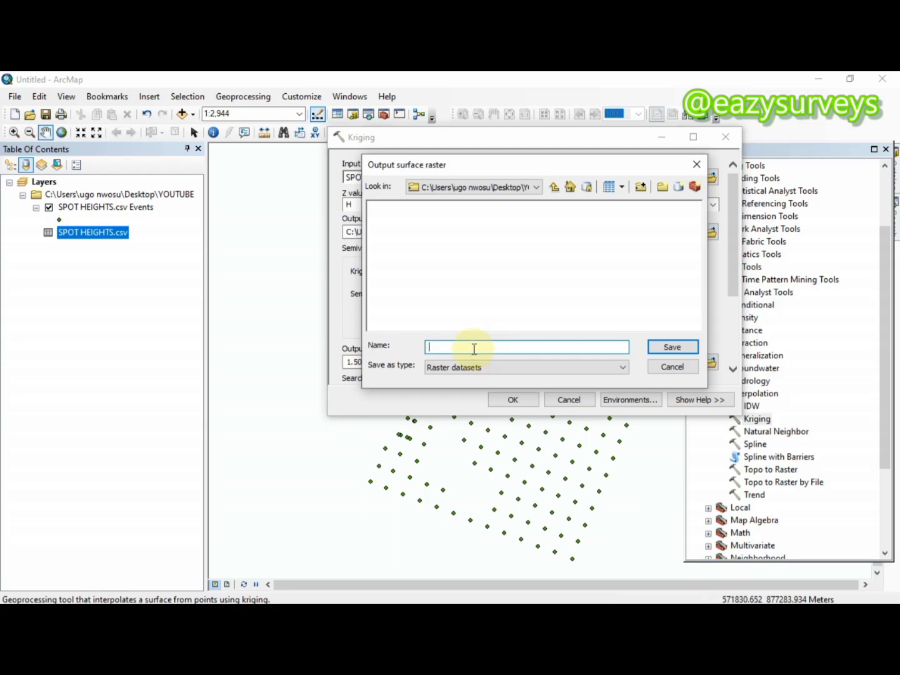
type("rASTER")
- Save the output as RASTER, choose Universal kriging with linear drift, and run the interpolation
left_click(672, 346)
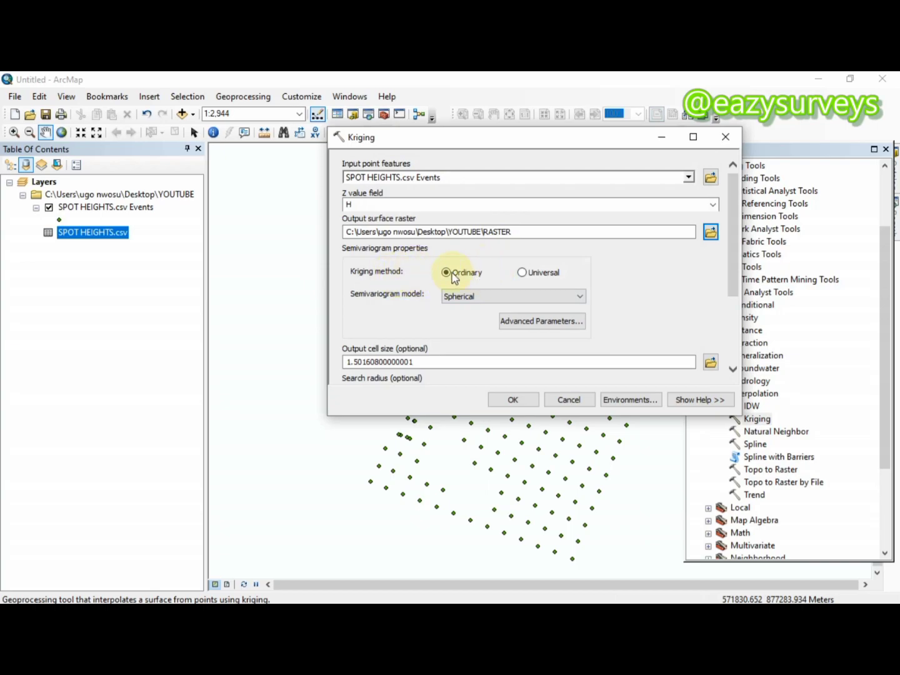
left_click(536, 279)
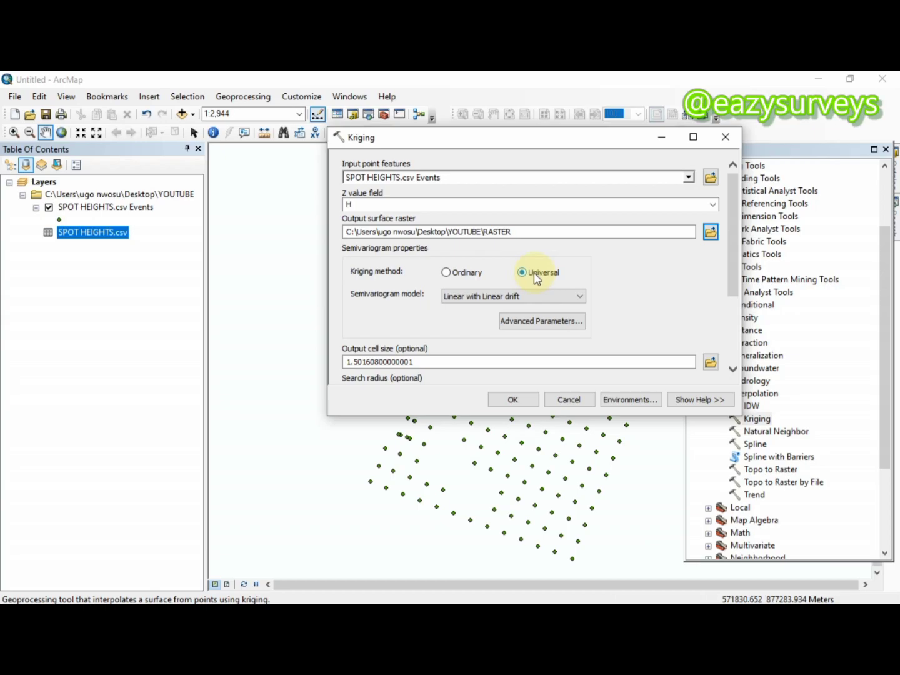
scroll(520, 327, "down", 4)
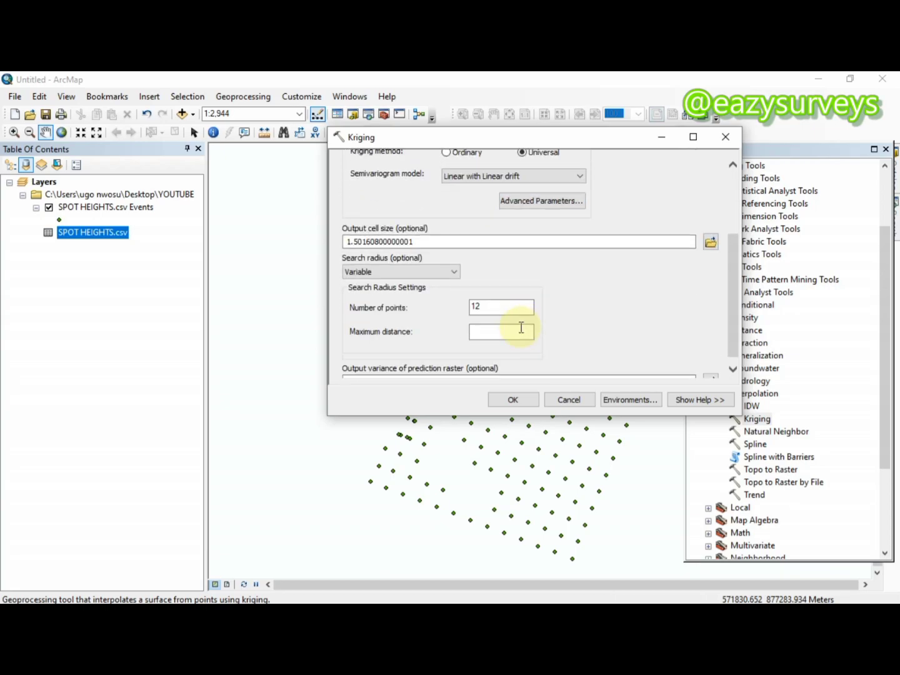
left_click(512, 399)
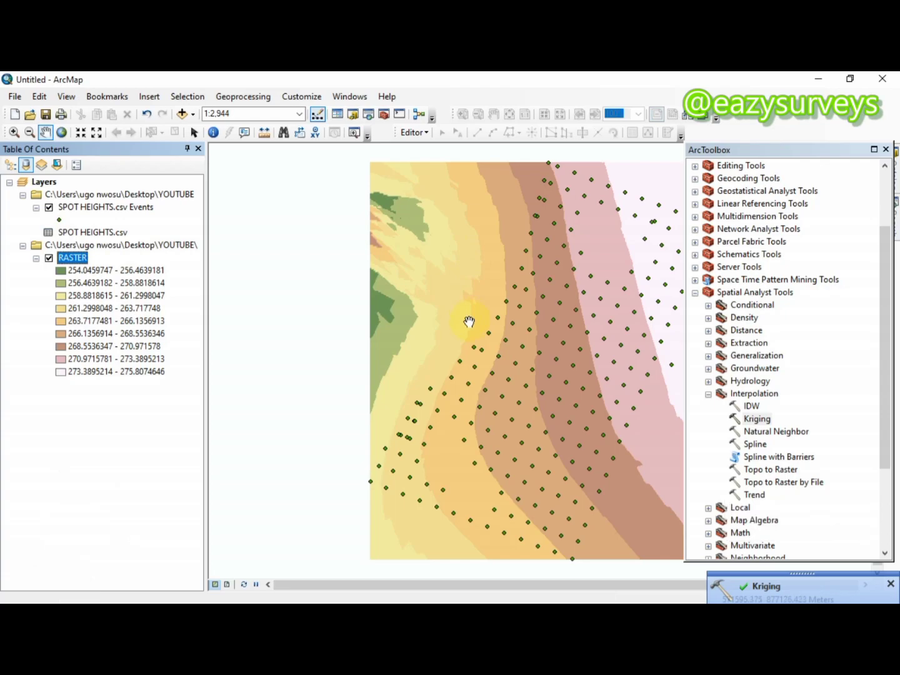
- Collapse Spatial Analyst and open 3D Analyst Tools > Raster Surface > Contour
double_click(717, 394)
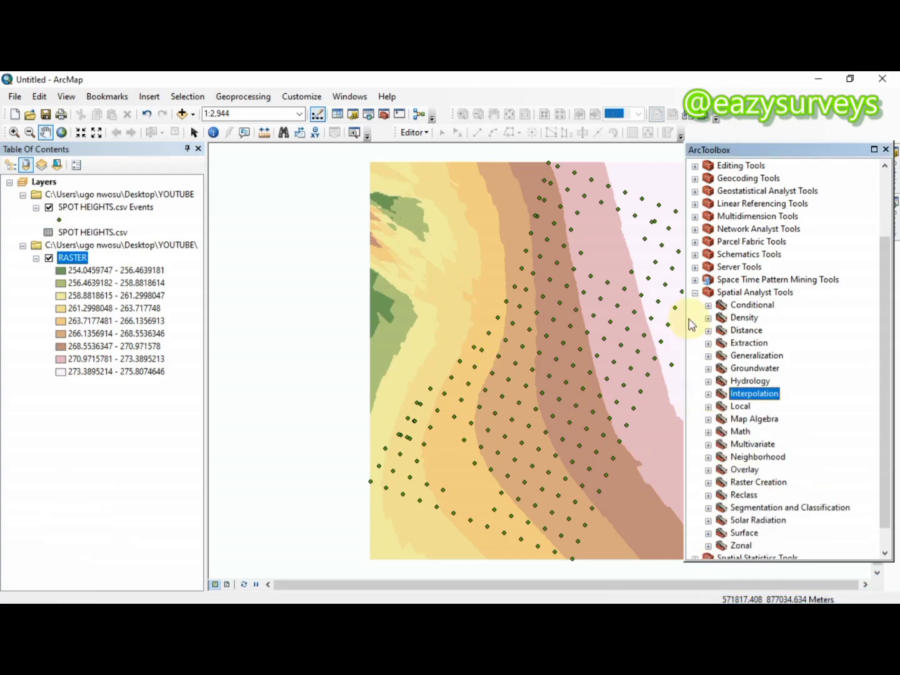
left_click(694, 292)
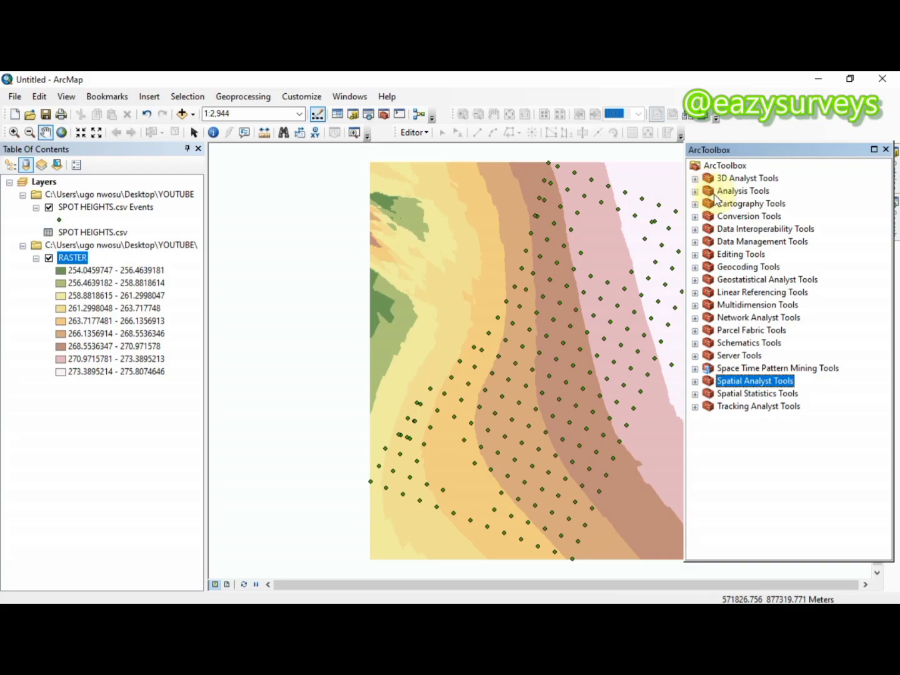
double_click(735, 181)
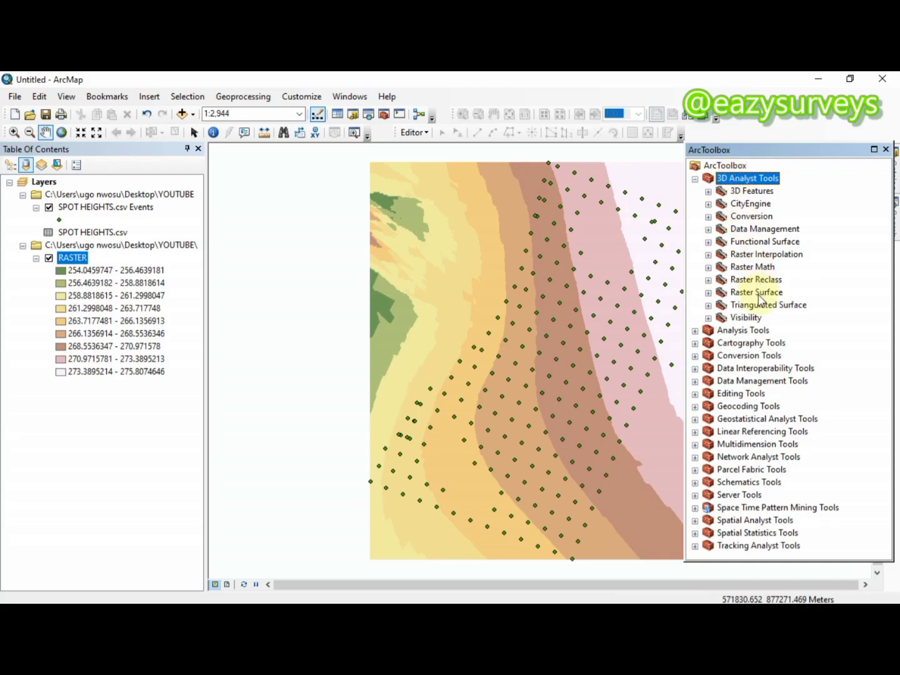
double_click(757, 295)
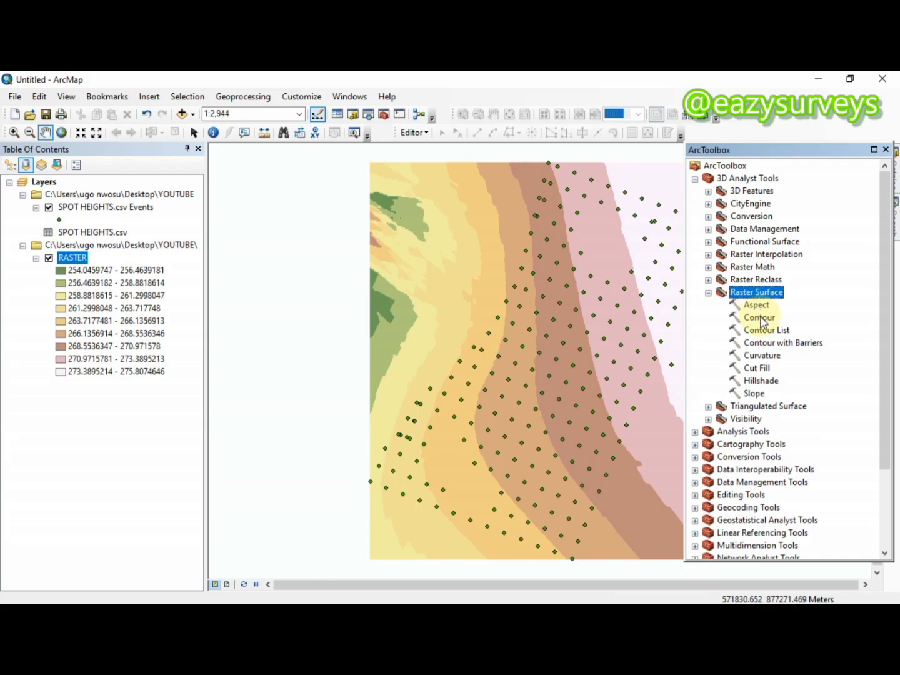
double_click(758, 317)
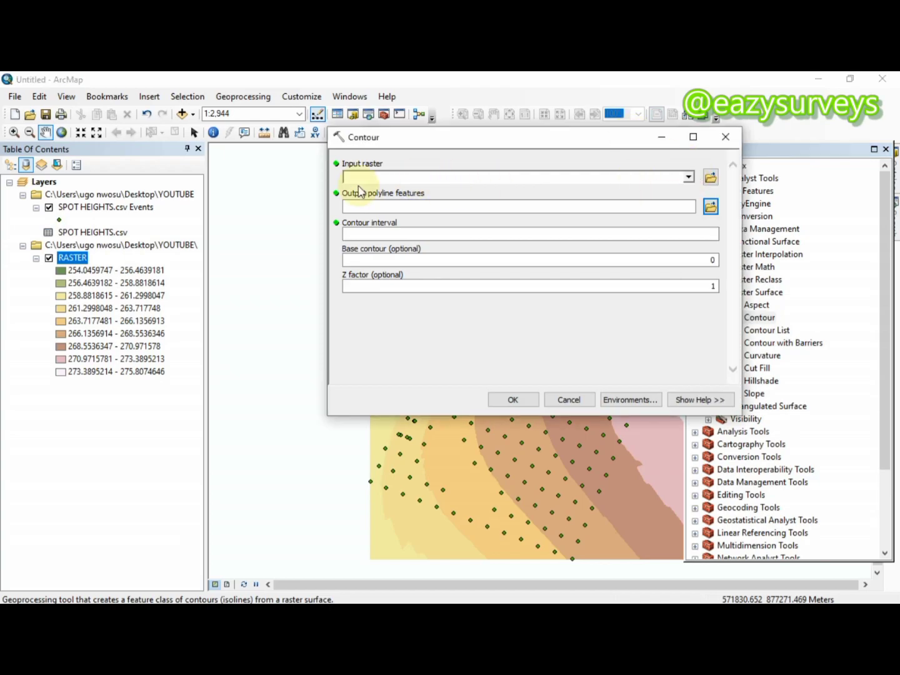
- Use RASTER as the input surface and save the output as CONTOUR.shp in the YOUTUBE folder
left_click(689, 178)
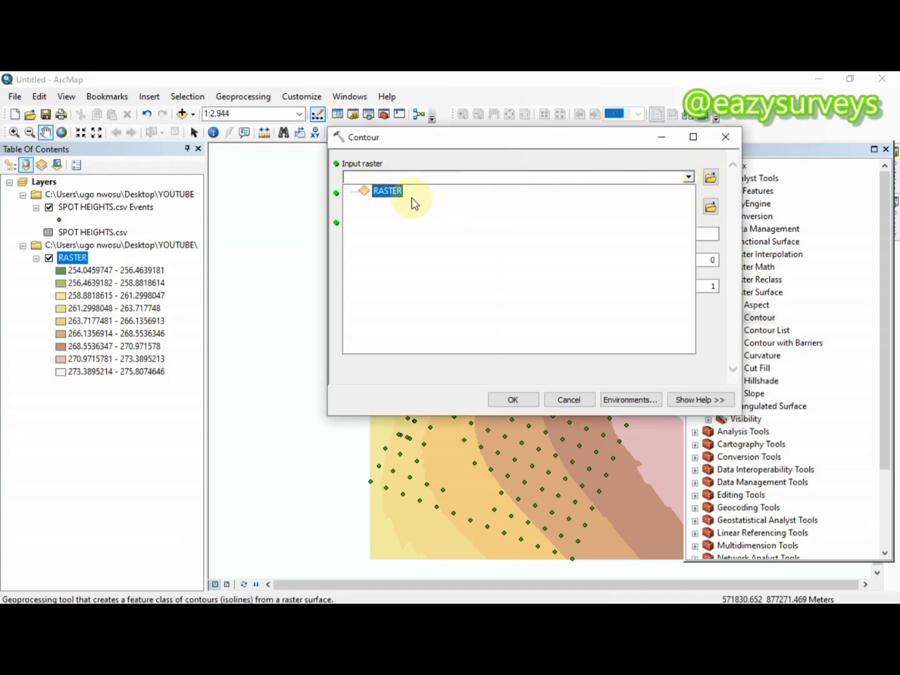
left_click(386, 190)
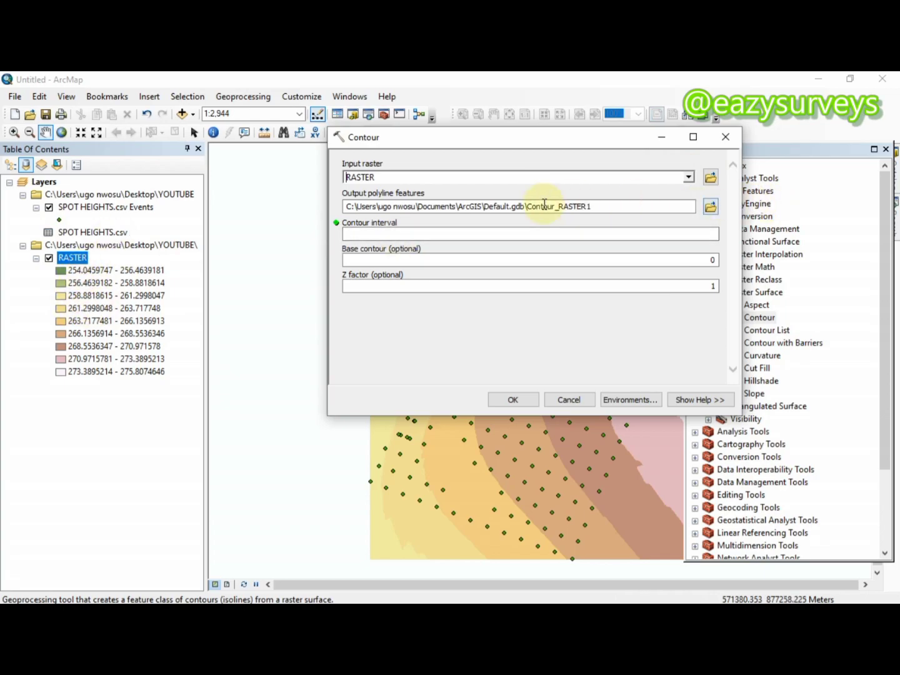
left_click(712, 210)
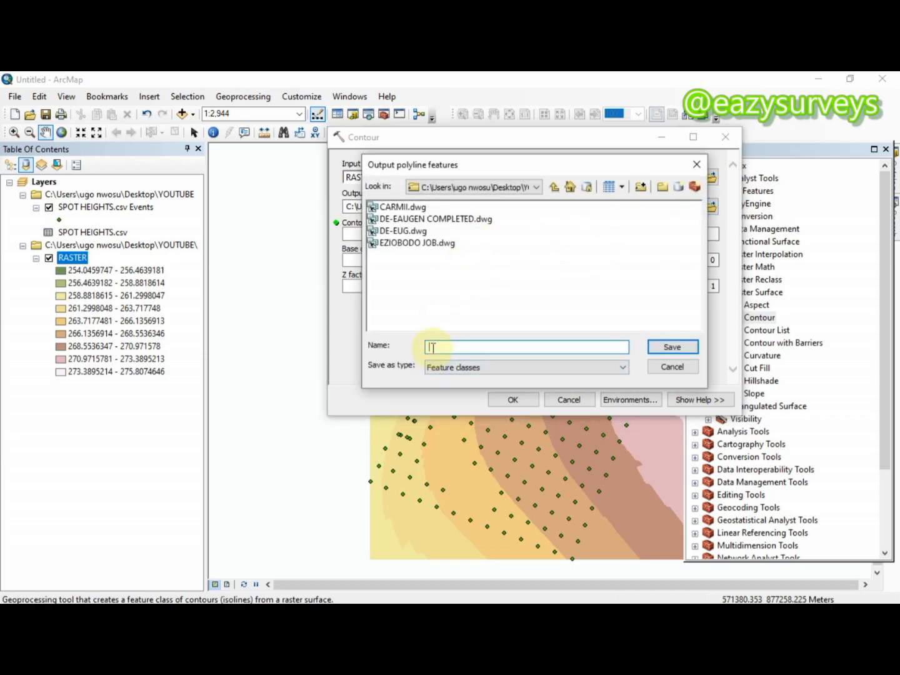
type("CONTOUR")
left_click(676, 347)
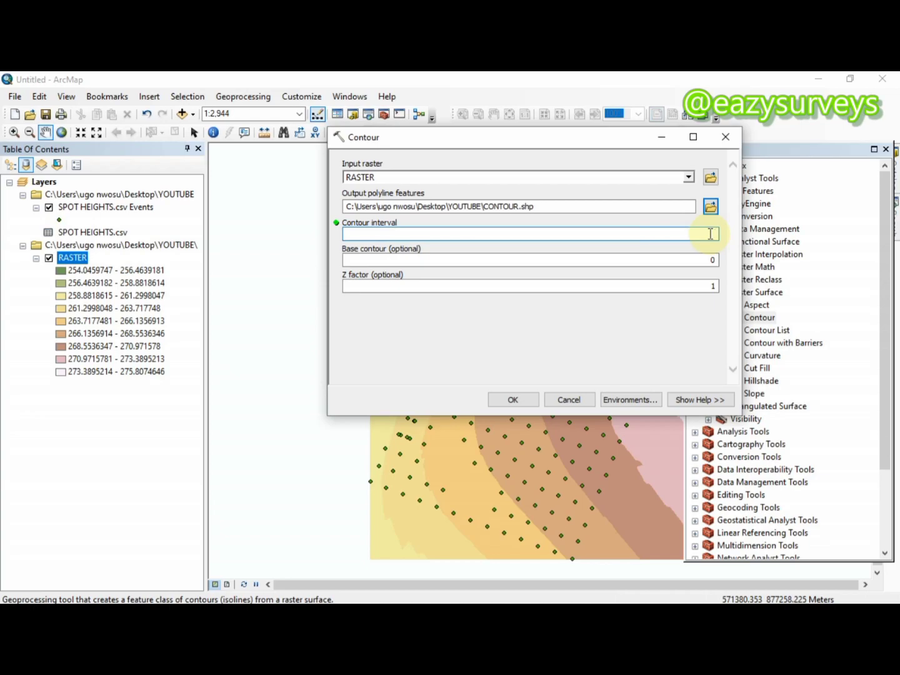
- Run Contour with a 0.5 contour interval and base contour 0
type("0.5")
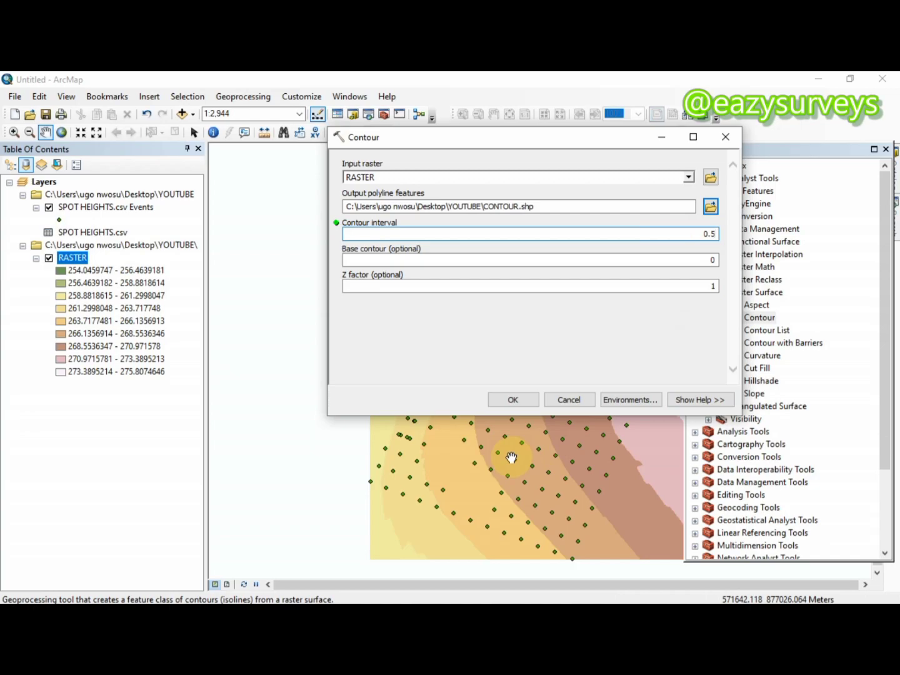
left_click(710, 260)
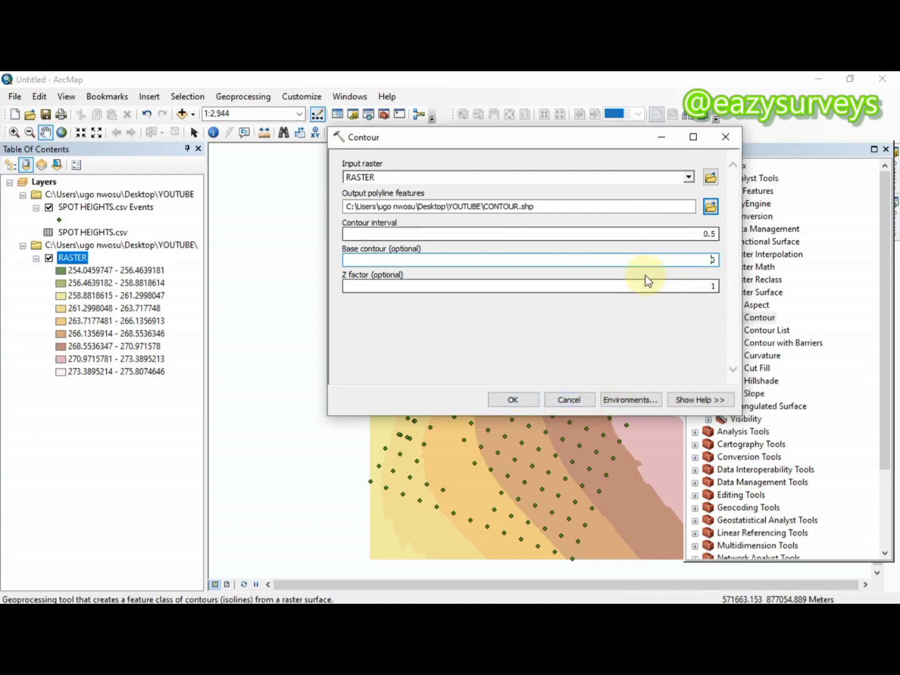
left_click(514, 404)
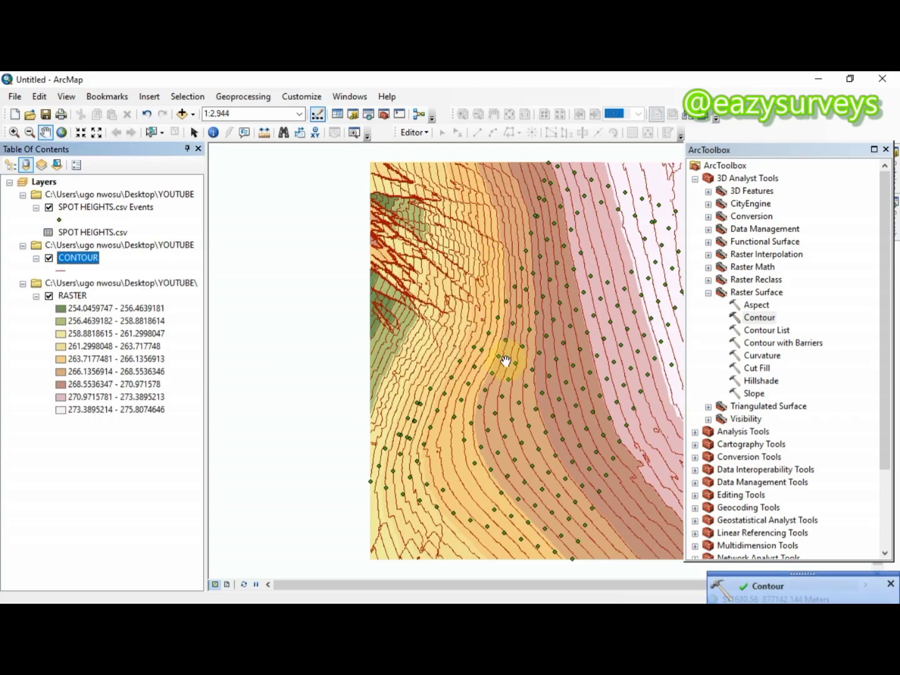
- Toggle the RASTER layer off and on to compare the contours with and without it
left_click(49, 295)
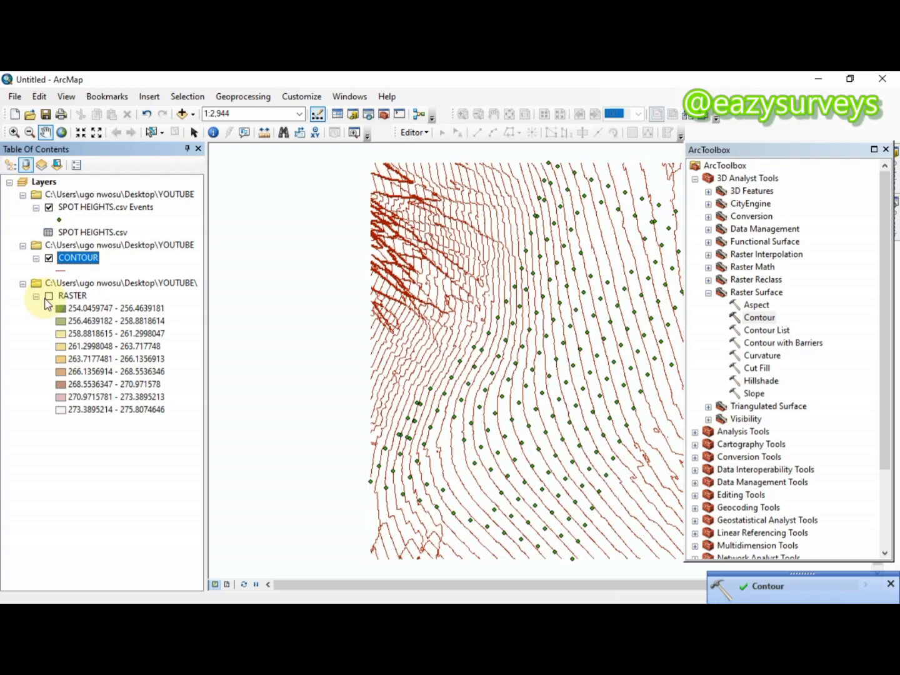
left_click(49, 297)
left_click(46, 298)
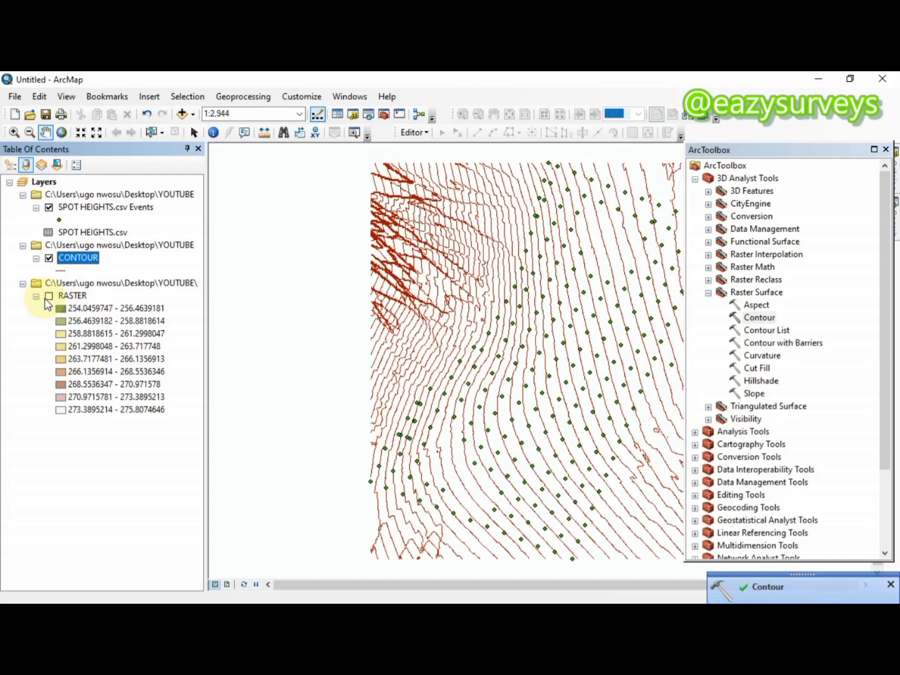
left_click(46, 299)
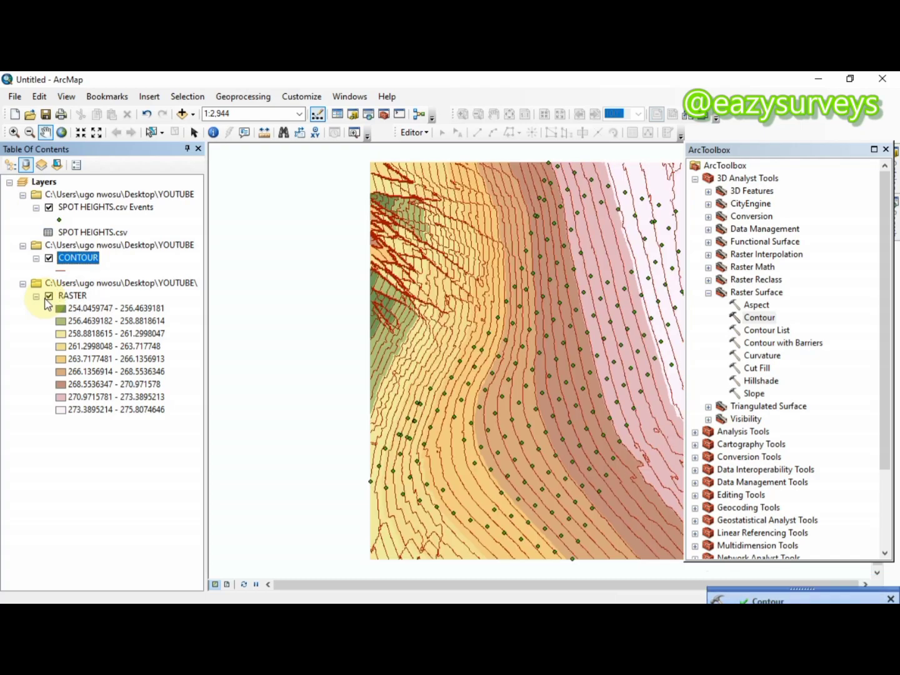
- Close ArcToolbox to enlarge the map and bring up the CONTOUR layer's context menu
left_click(709, 293)
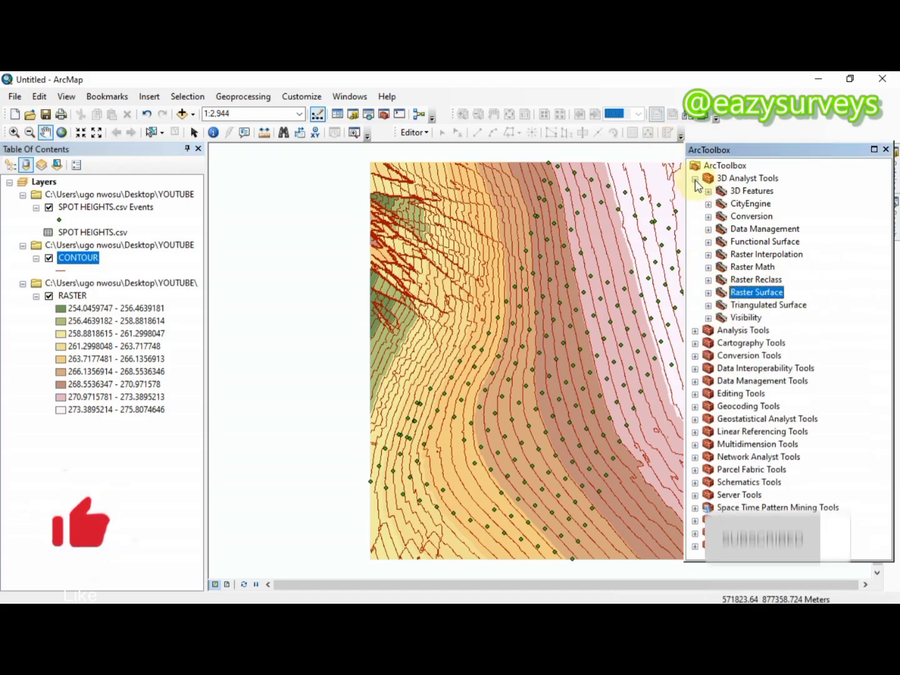
left_click(886, 149)
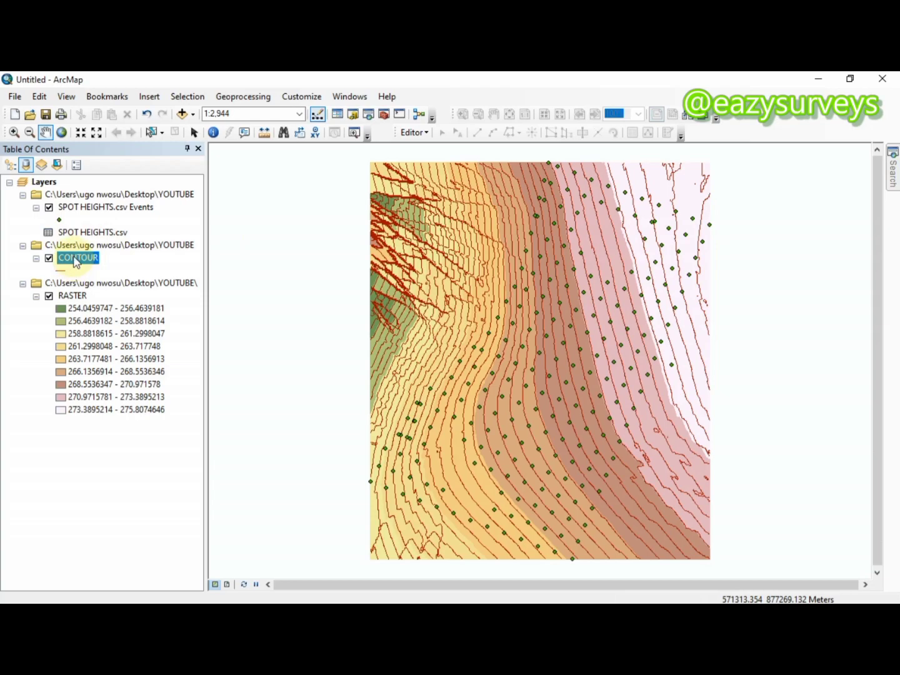
right_click(75, 261)
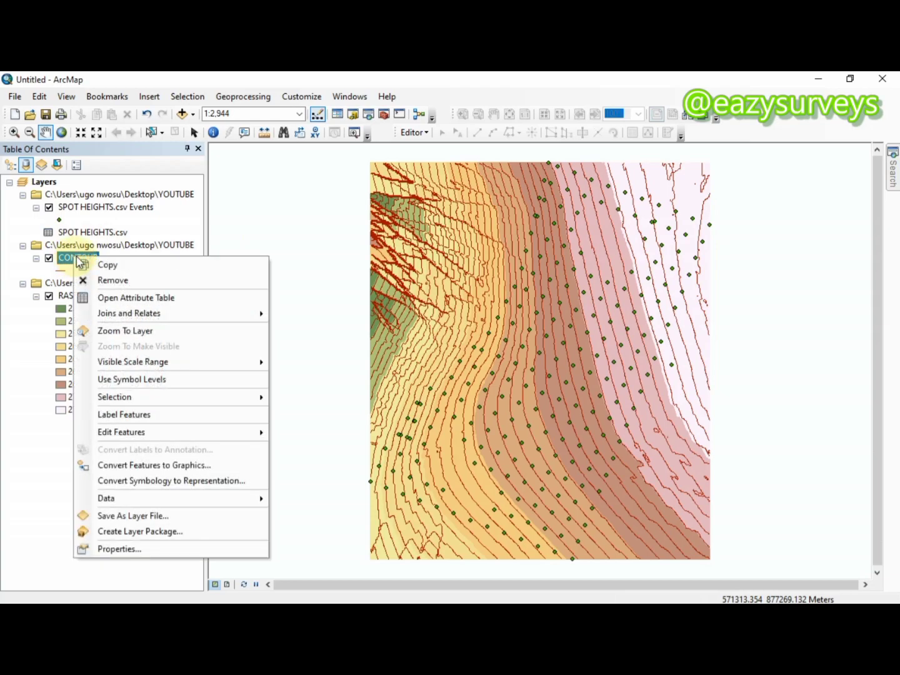
left_click(125, 297)
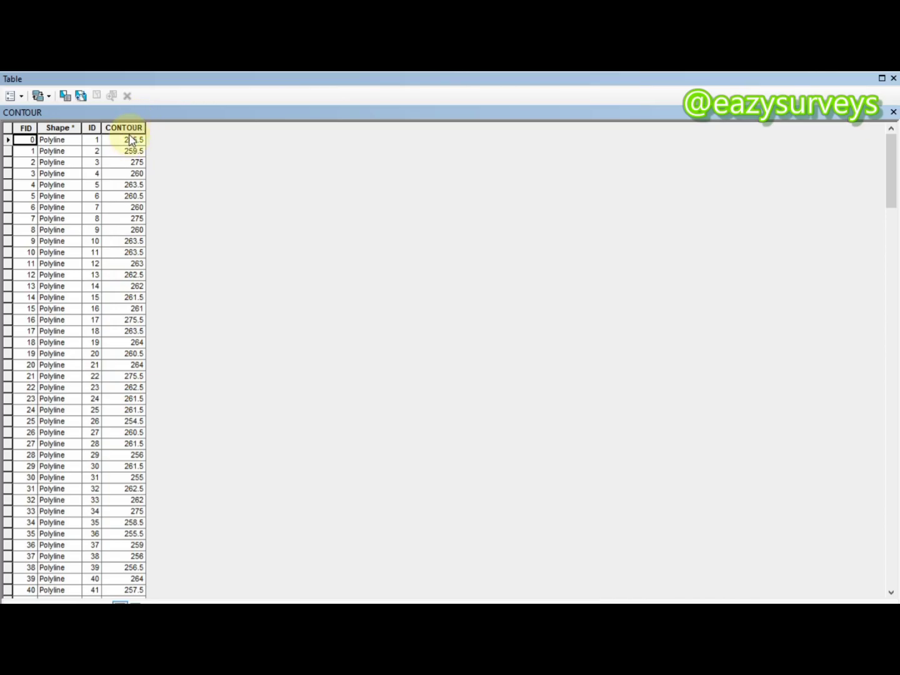
left_click(893, 78)
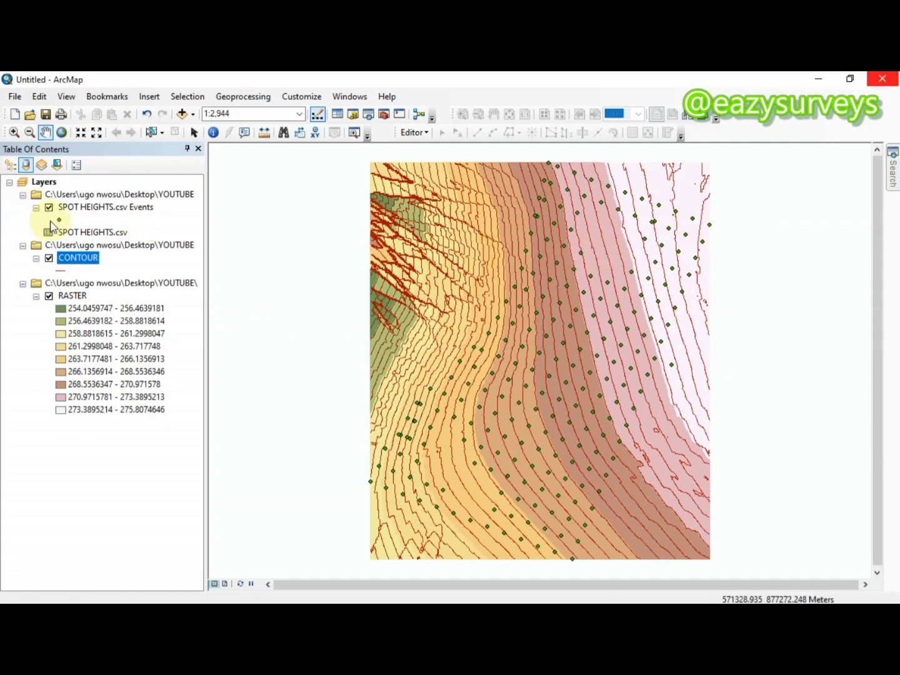
- In CONTOUR's Layer Properties Labels tab, pick the CONTOUR field, size 8, bold, then apply and close
right_click(76, 262)
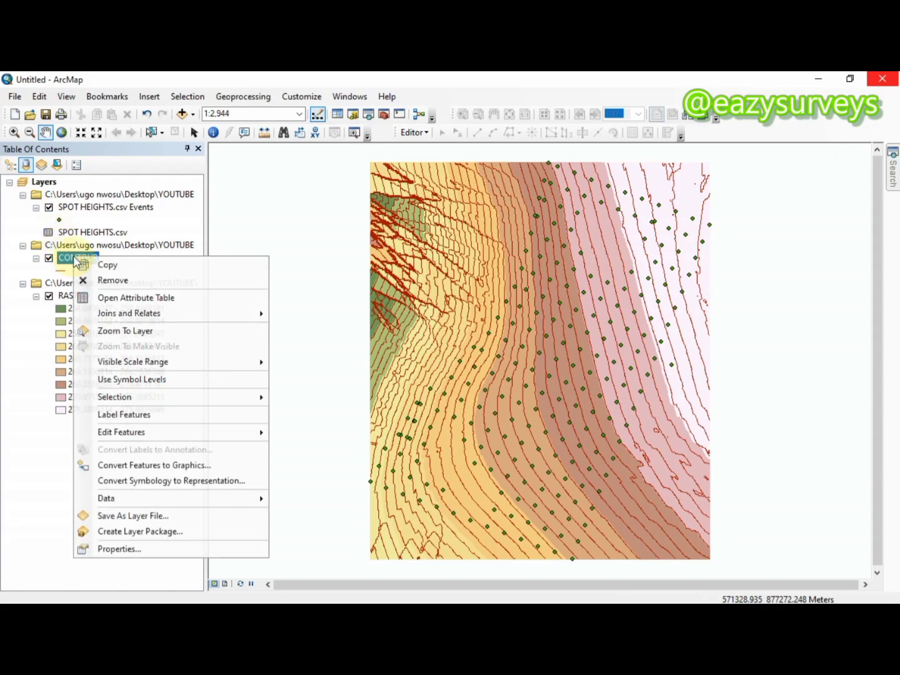
left_click(122, 548)
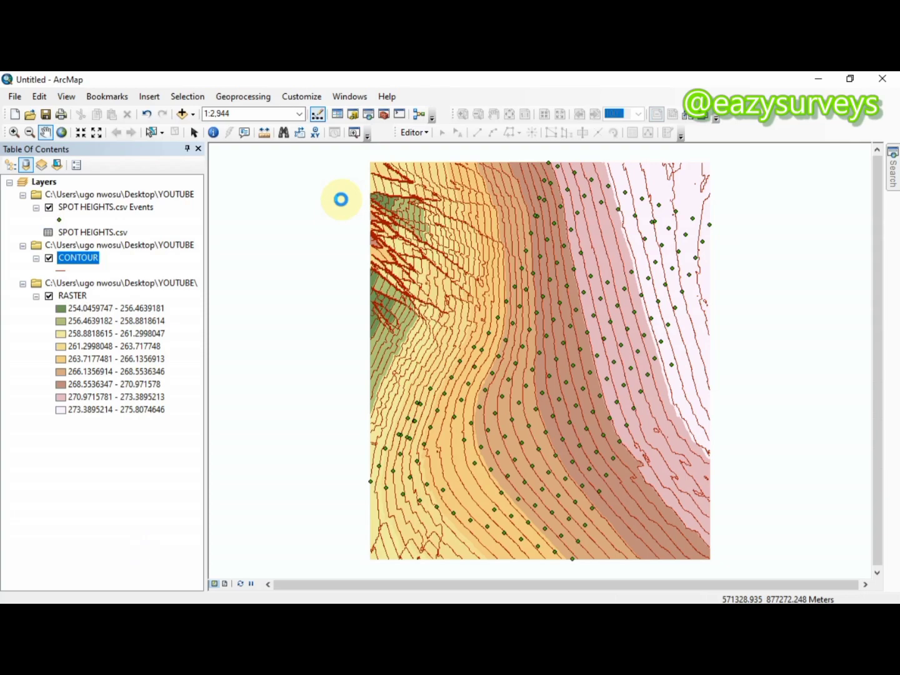
left_click(377, 188)
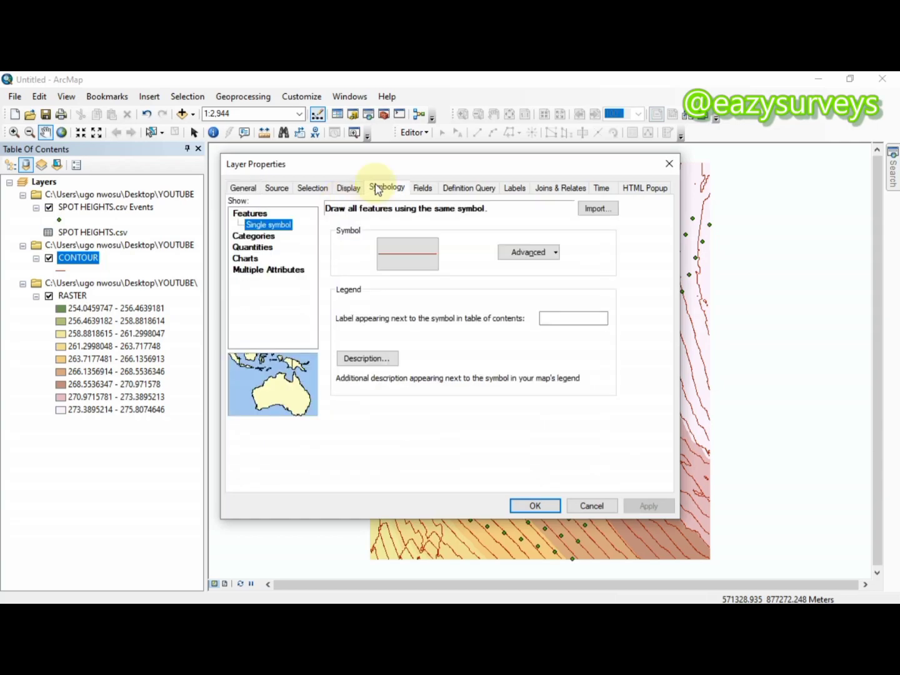
left_click(515, 188)
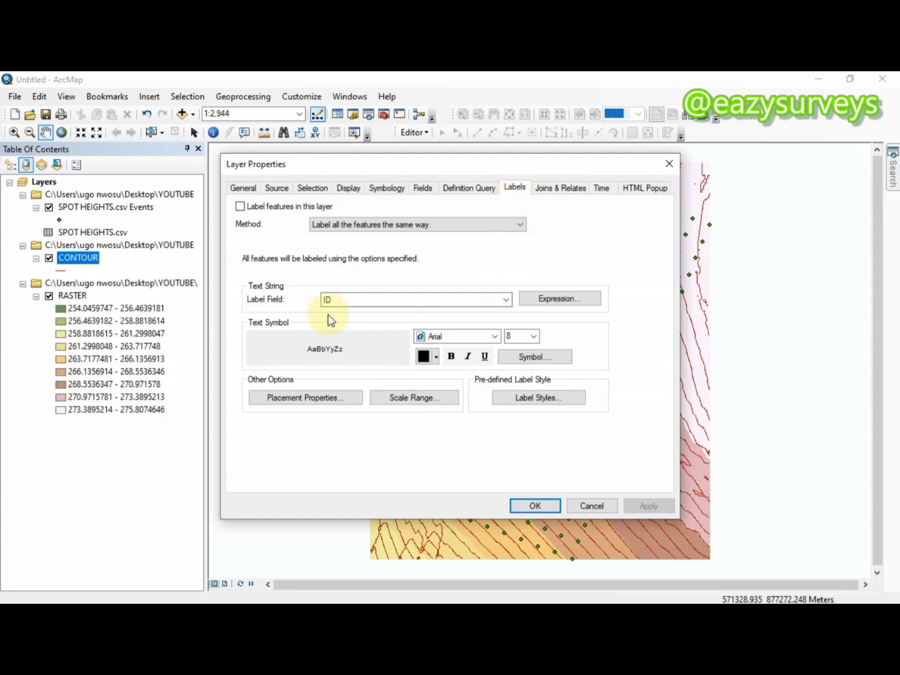
left_click(506, 301)
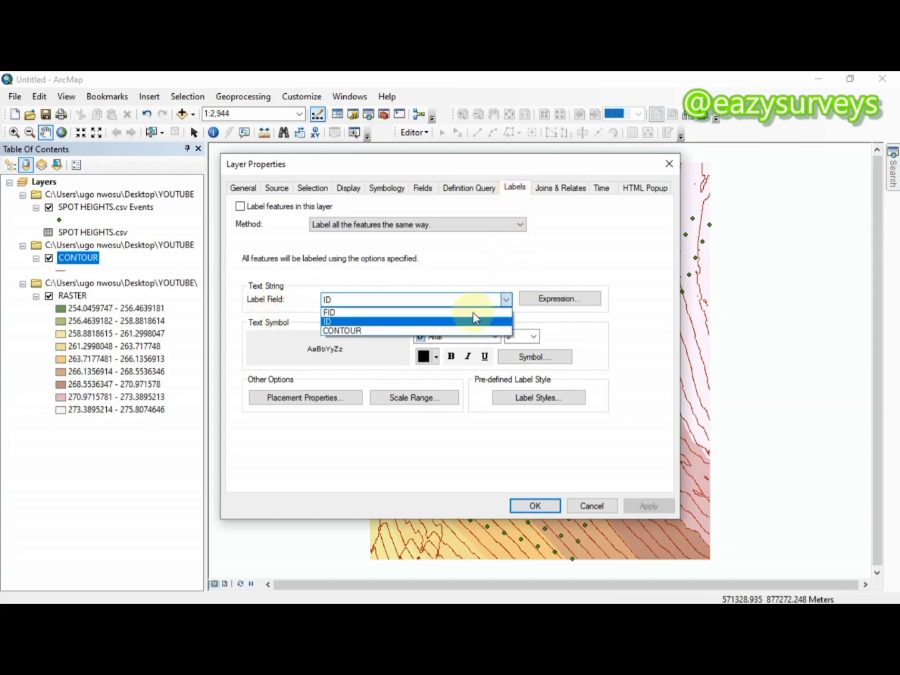
left_click(446, 331)
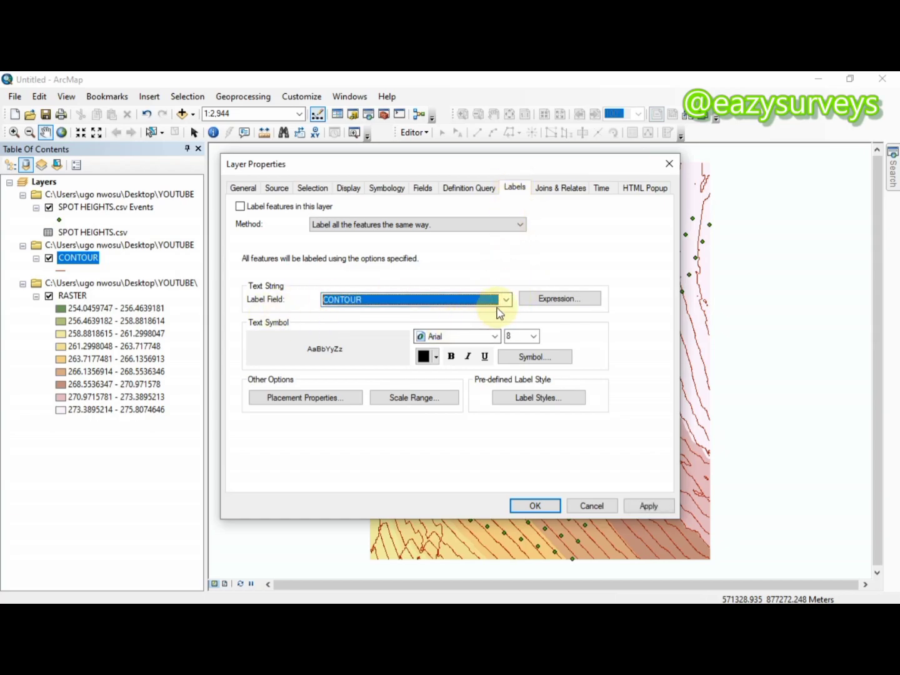
left_click(533, 337)
left_click(533, 338)
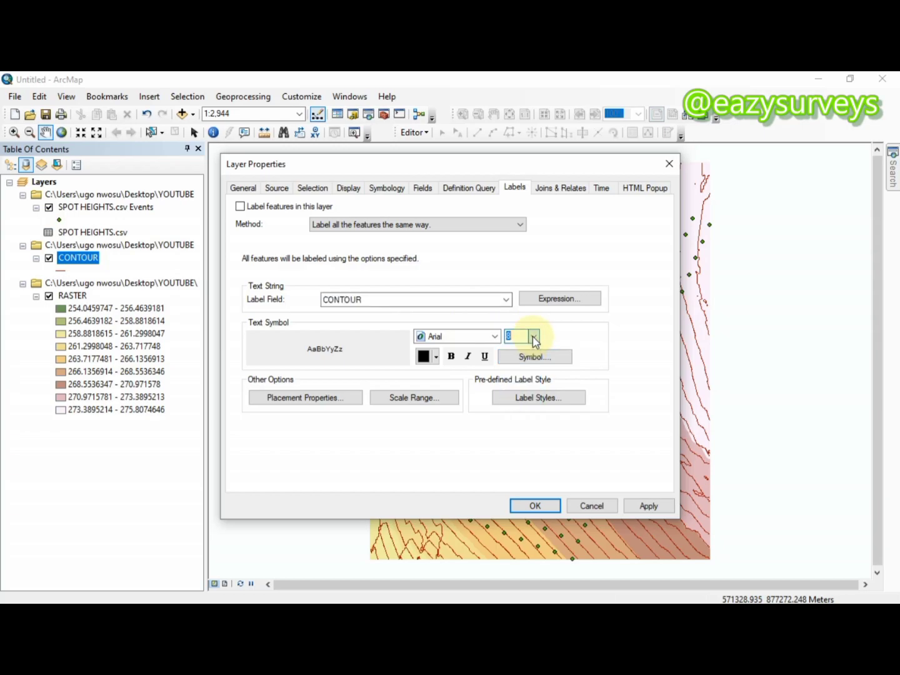
left_click(451, 357)
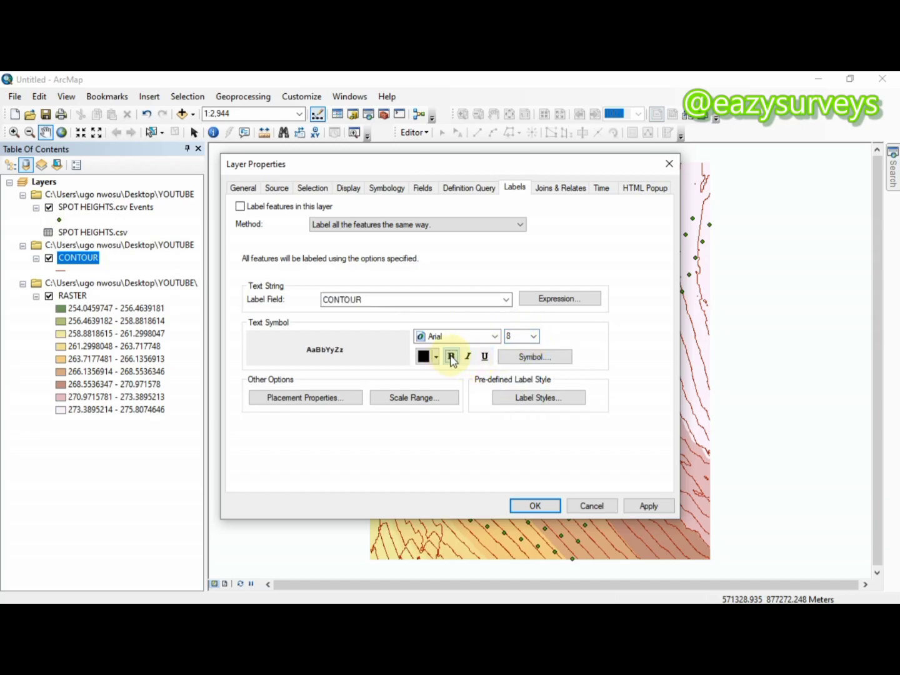
left_click(648, 507)
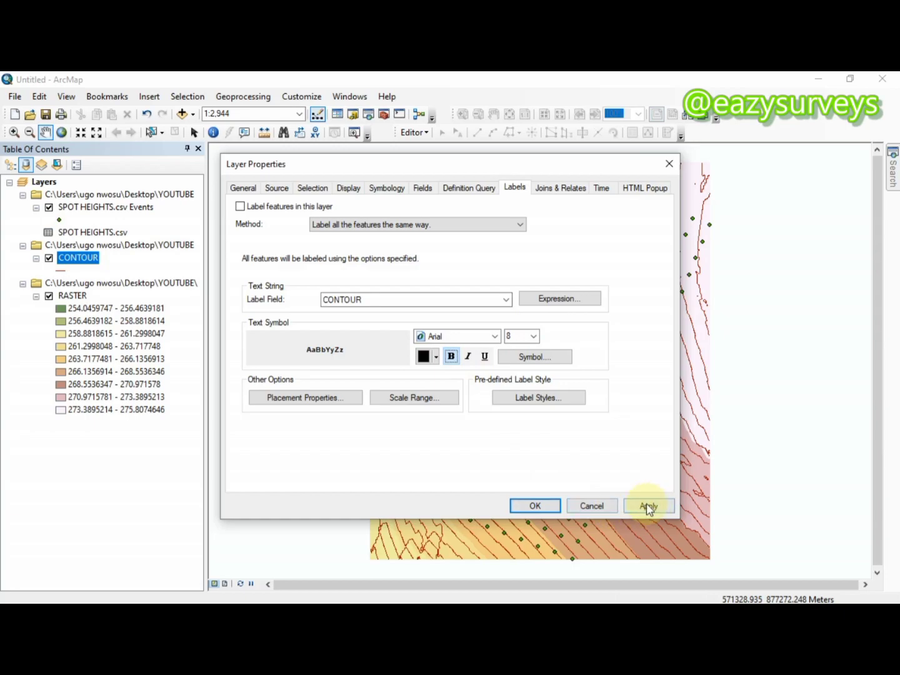
left_click(538, 507)
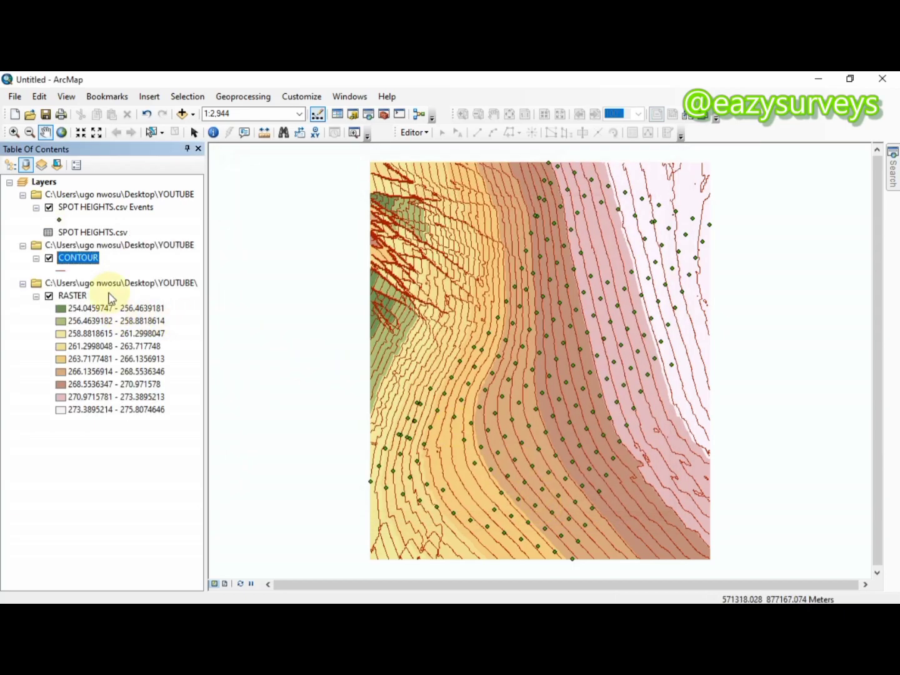
- Label the CONTOUR lines with their elevations and hide the RASTER layer
right_click(81, 255)
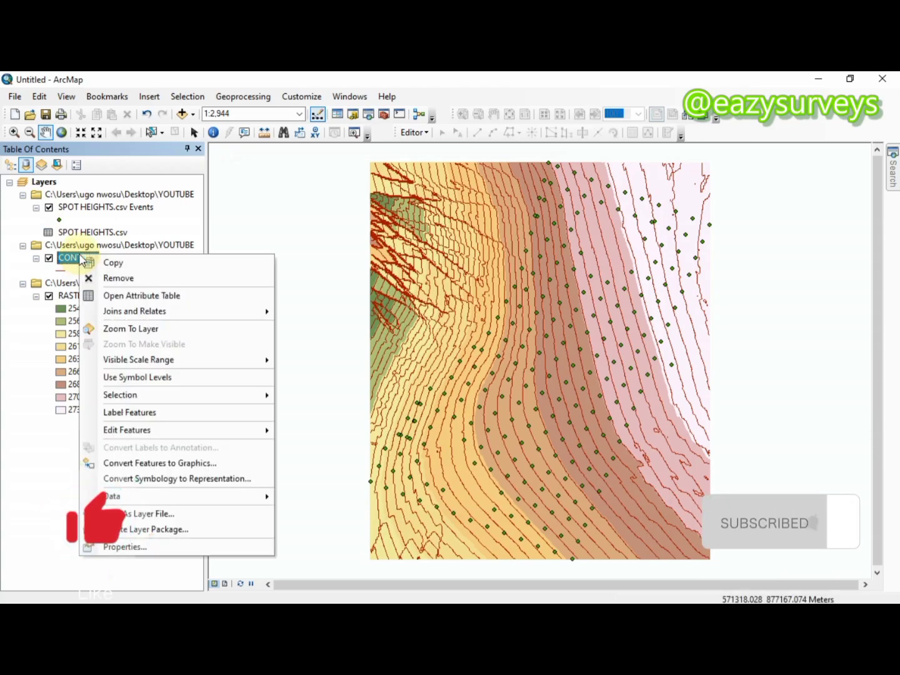
left_click(164, 414)
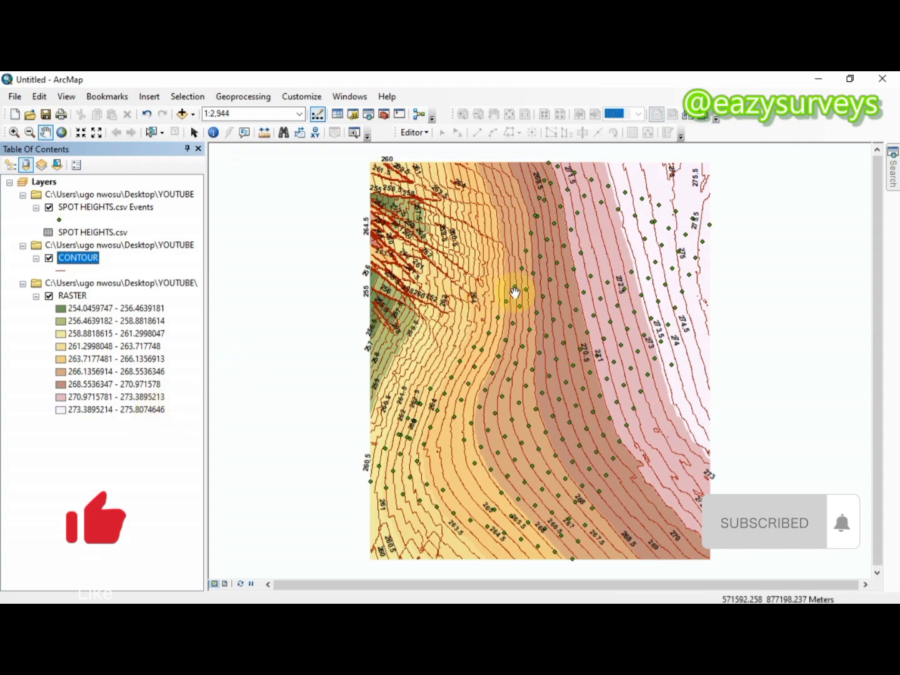
scroll(625, 286, "down", 3)
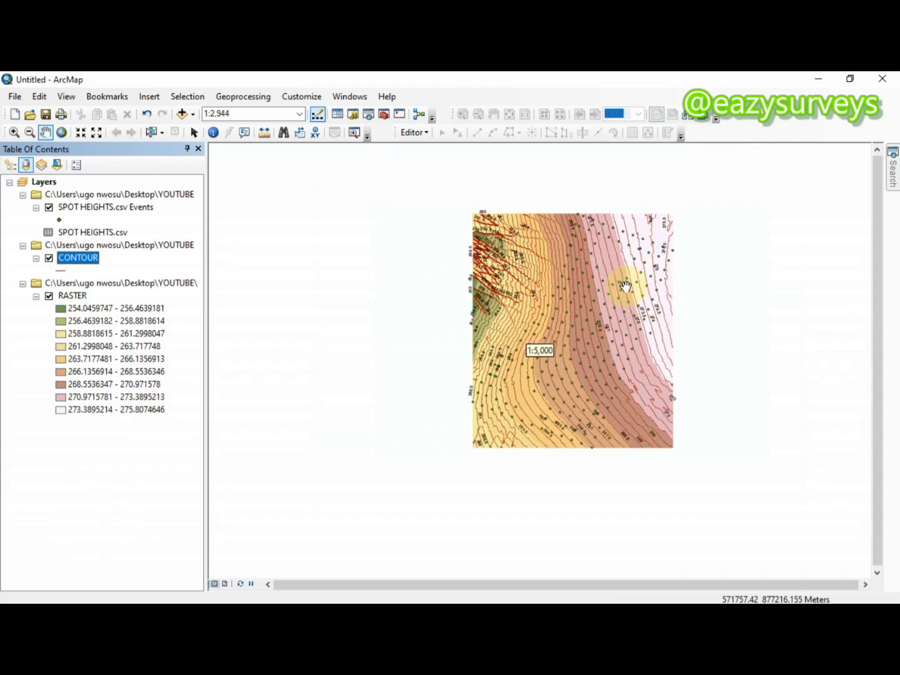
scroll(625, 286, "up", 1)
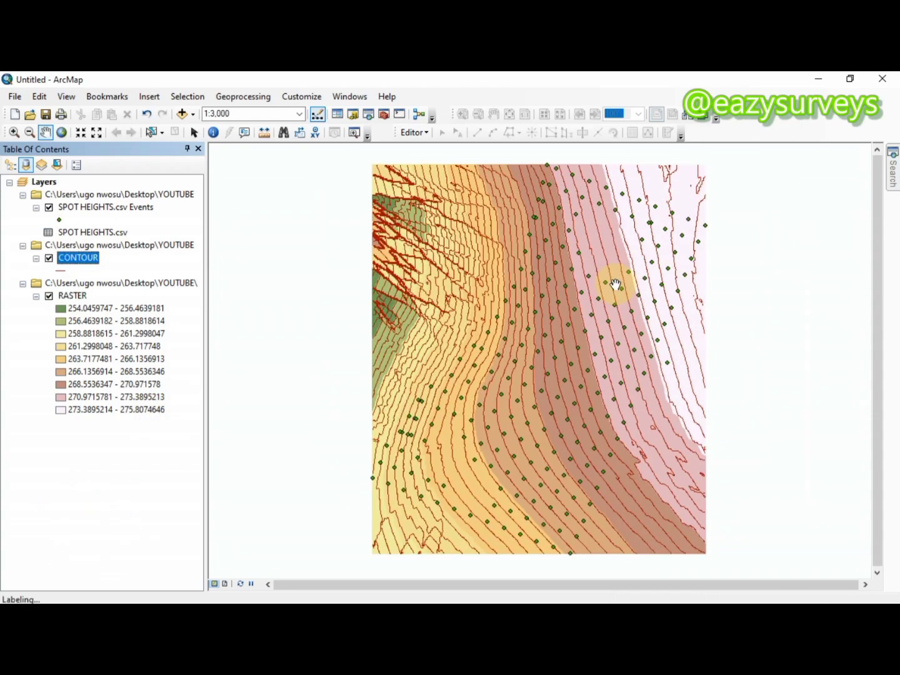
scroll(620, 289, "up", 1)
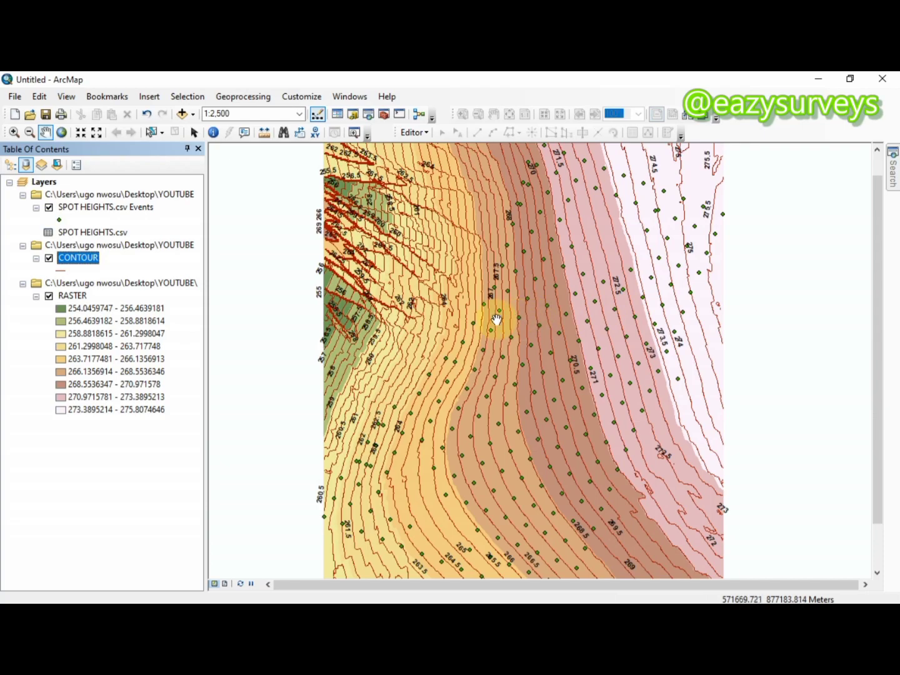
left_click(48, 296)
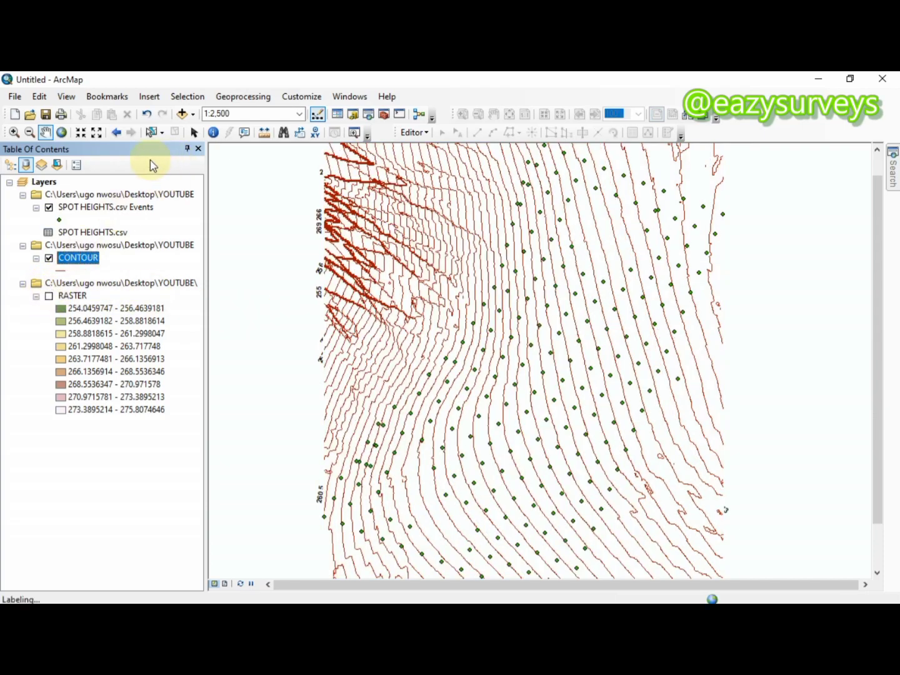
- Add CARMII.dwg to the map, accepting the unknown spatial reference warning
left_click(193, 114)
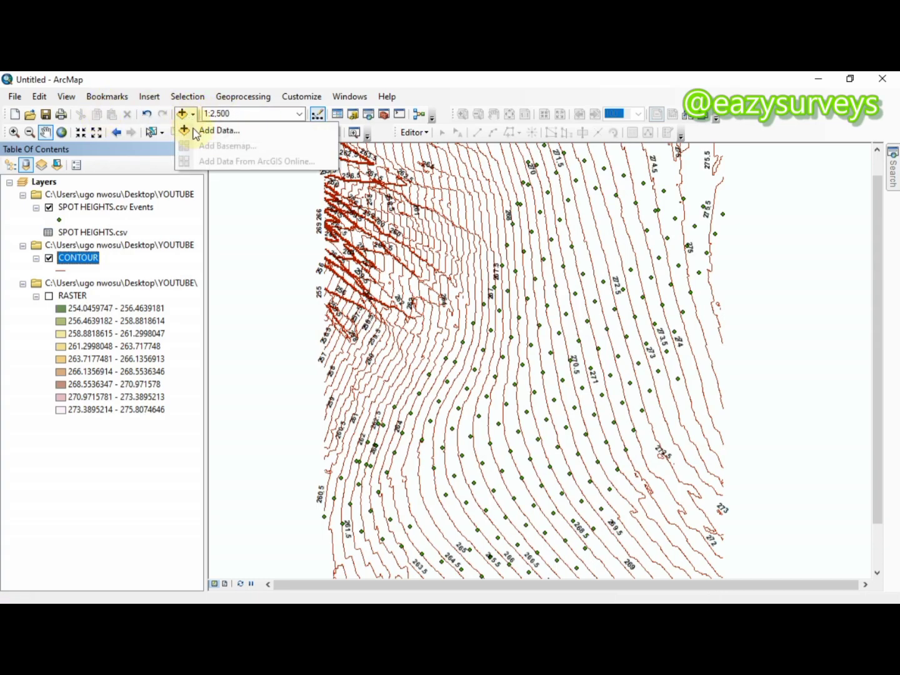
left_click(217, 131)
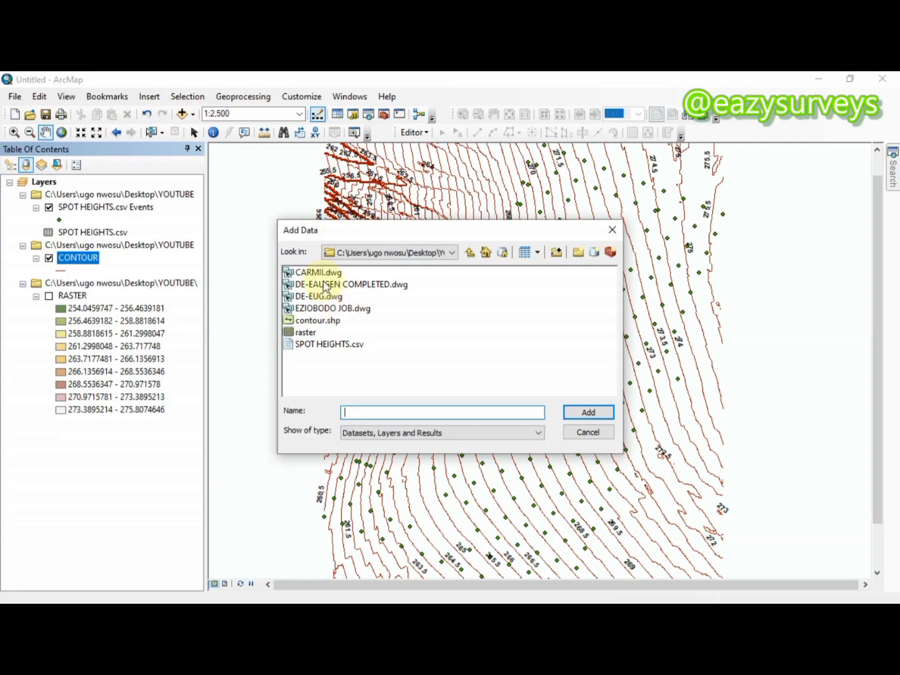
left_click(319, 272)
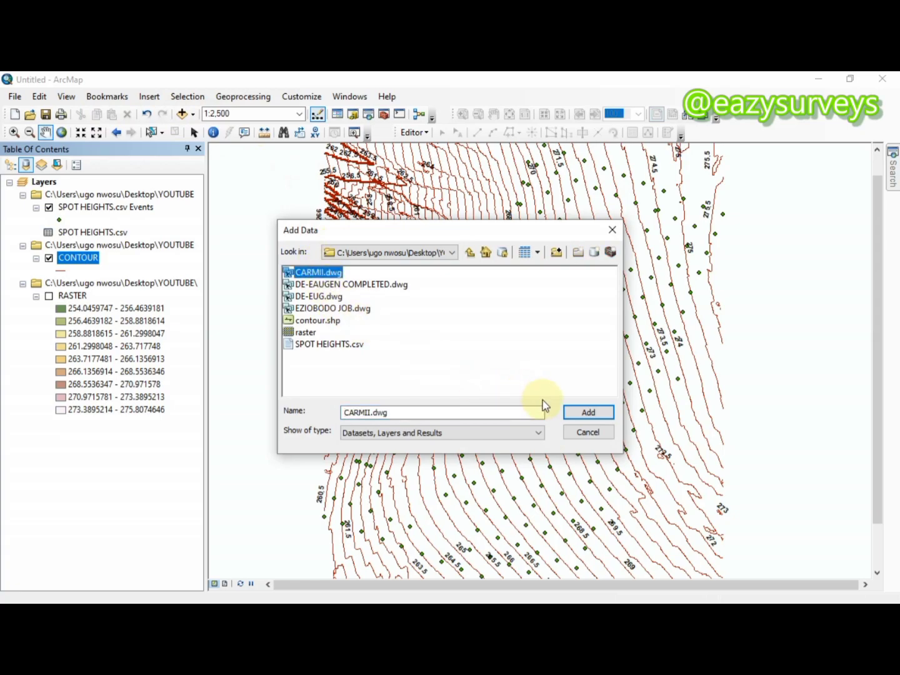
left_click(588, 415)
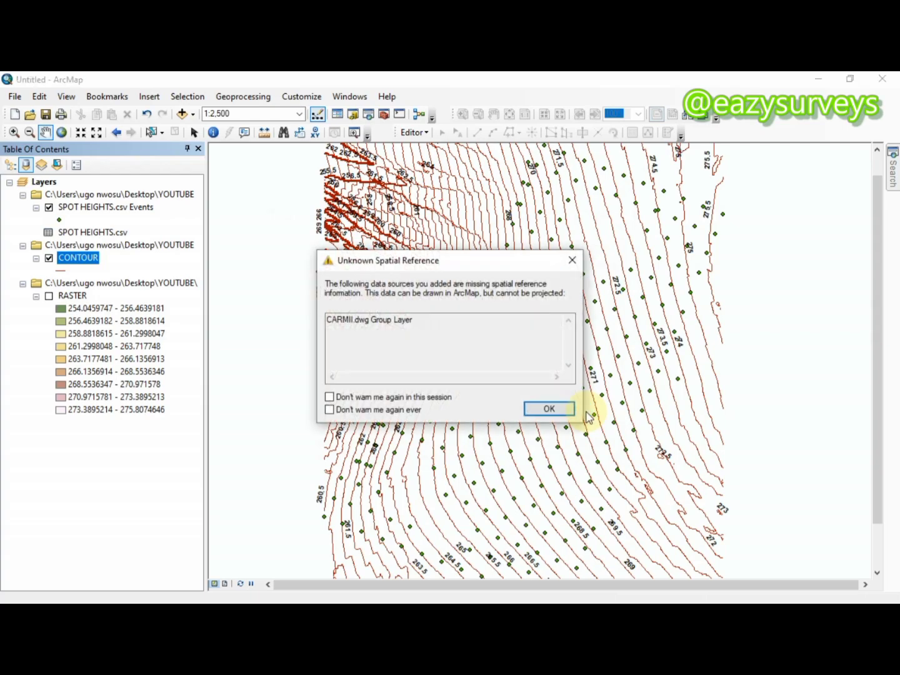
left_click(549, 410)
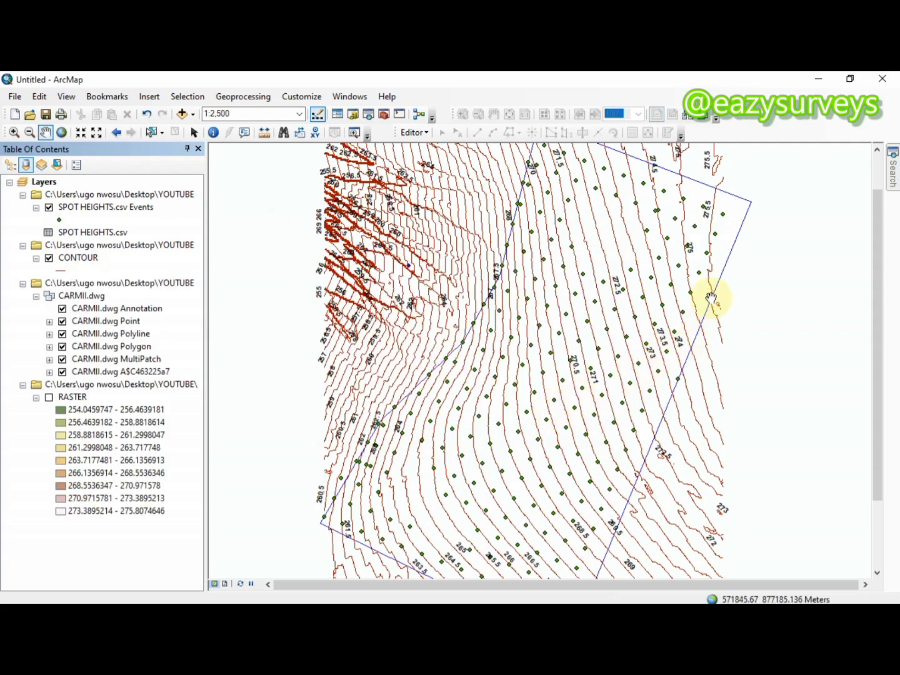
scroll(693, 296, "down", 3)
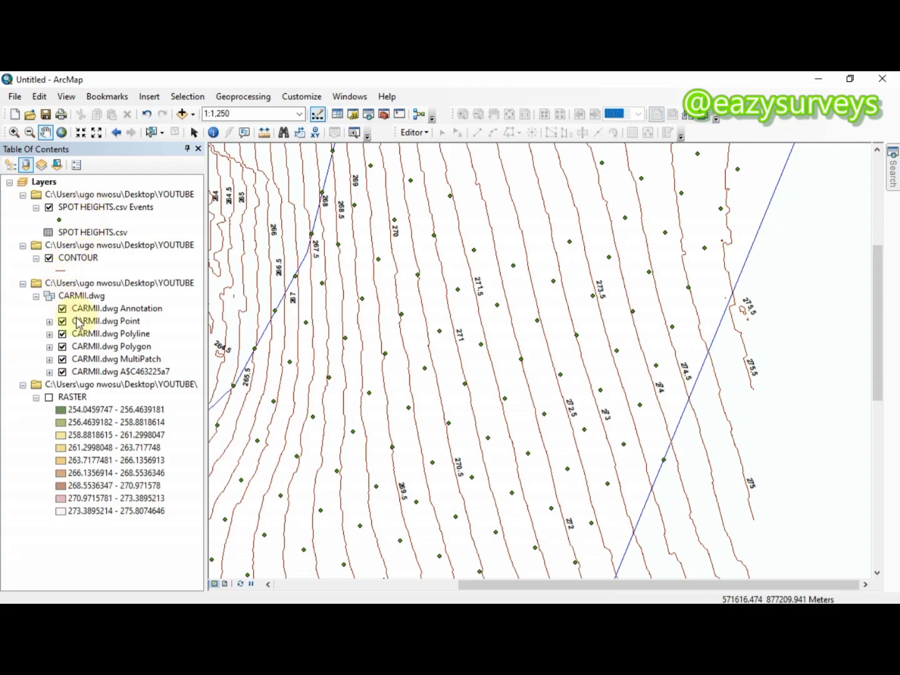
- Zoom to the CARMII.dwg Polygon layer's full extent and open the Catalog window
left_click(119, 350)
right_click(121, 353)
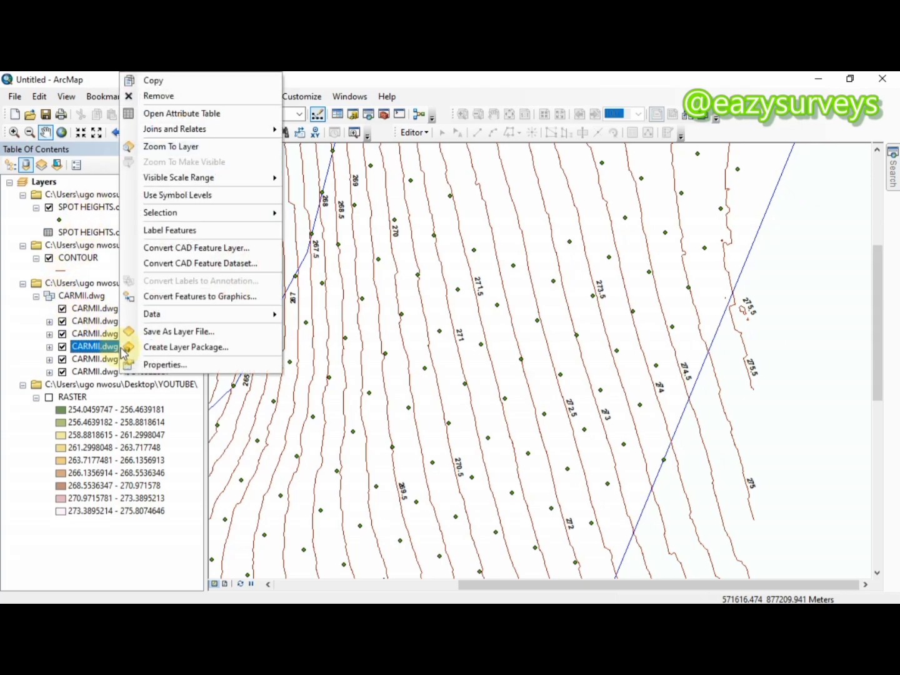
left_click(153, 149)
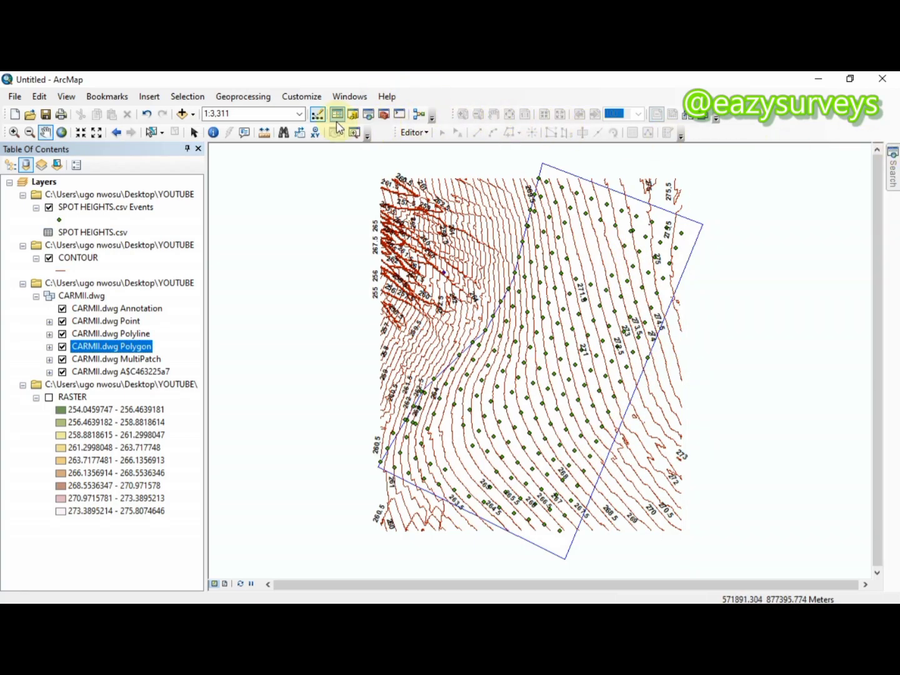
left_click(354, 114)
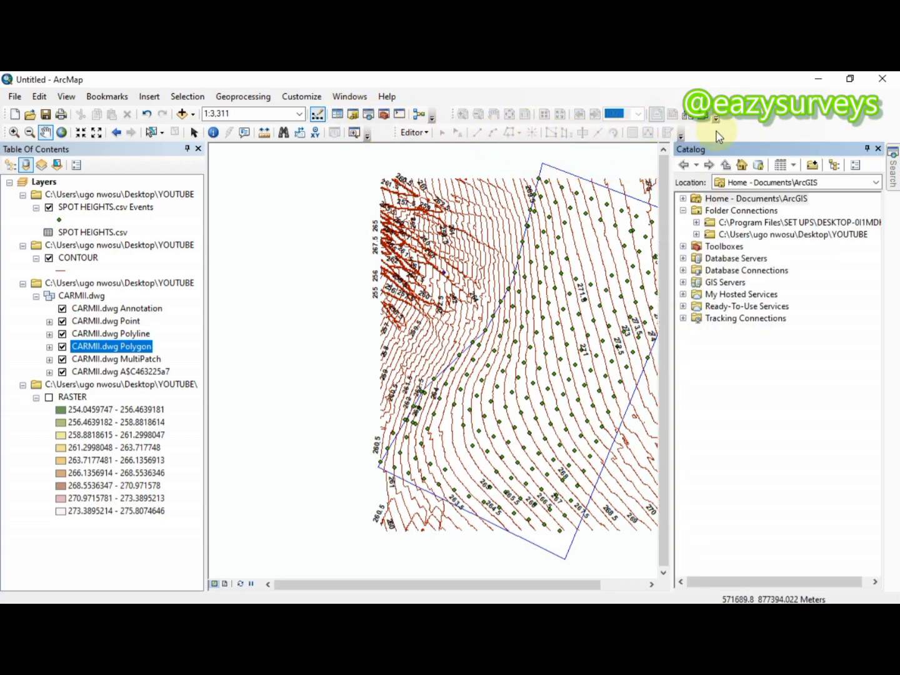
- Search for CLIP, review the Clip (Analysis) description, then launch that tool
left_click(879, 150)
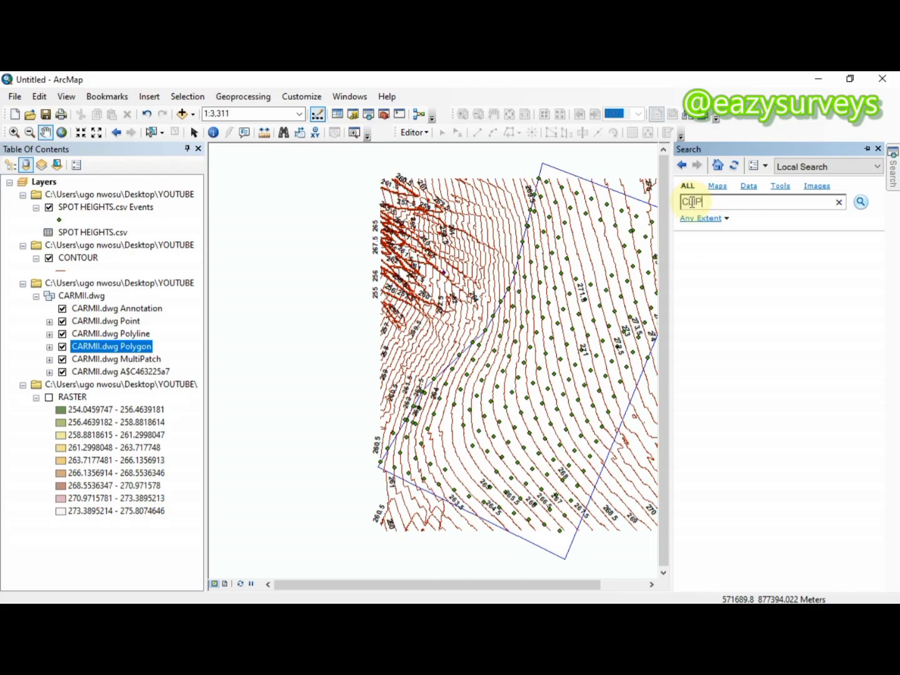
left_click(860, 205)
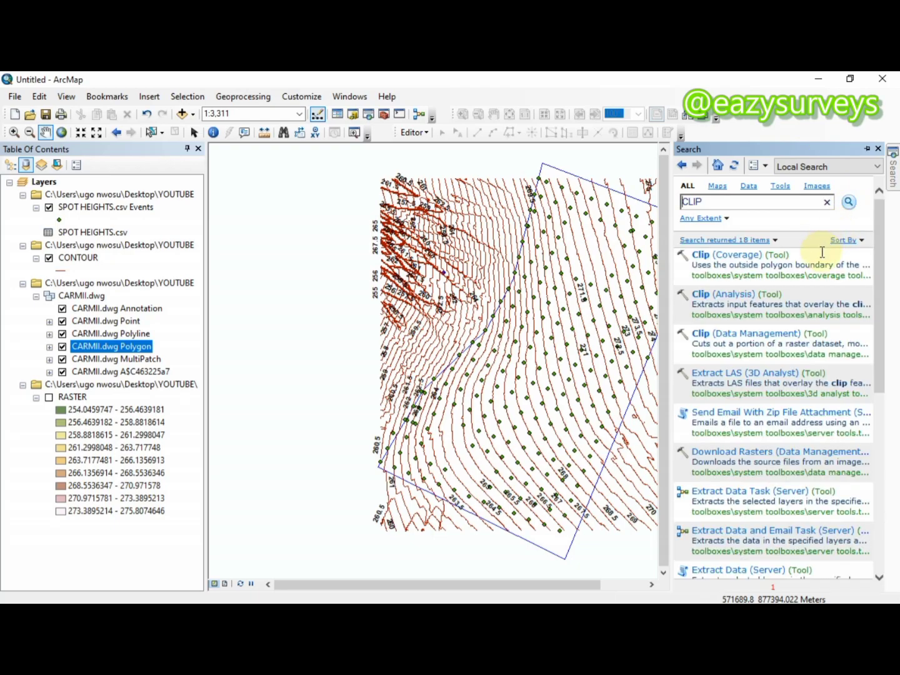
left_click(754, 301)
left_click(756, 305)
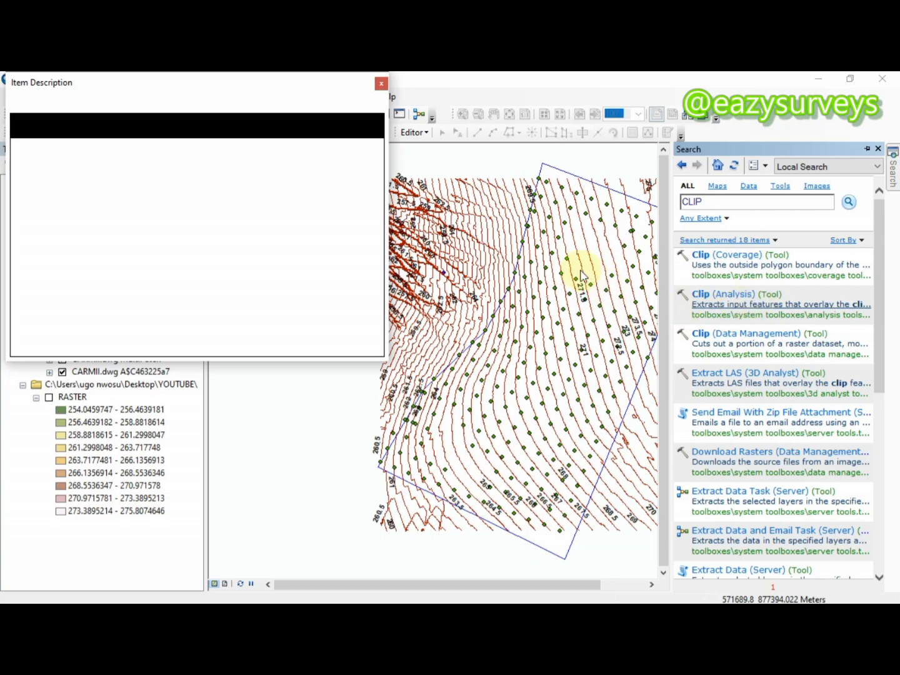
left_click(380, 83)
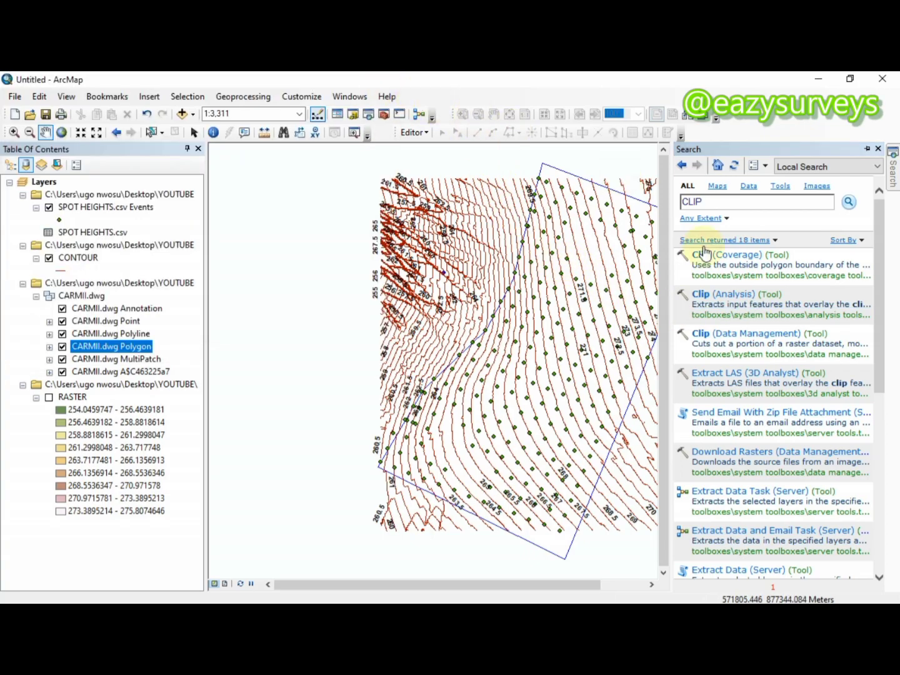
left_click(723, 293)
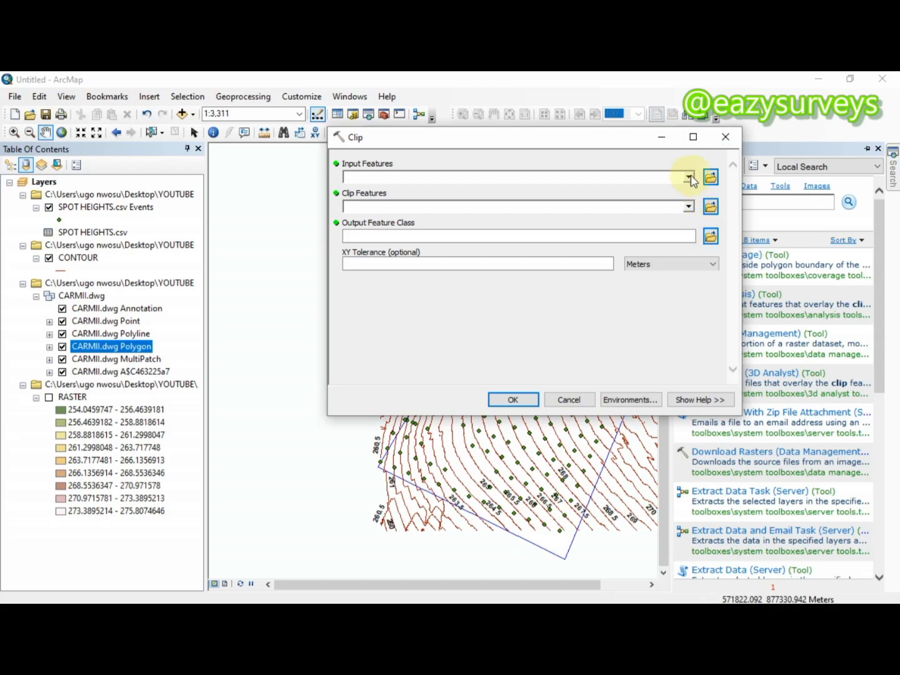
- Clip CONTOUR by CARMII.dwg Polygon, outputting CONTOUR MAP.shp to the YOUTUBE folder
left_click(688, 178)
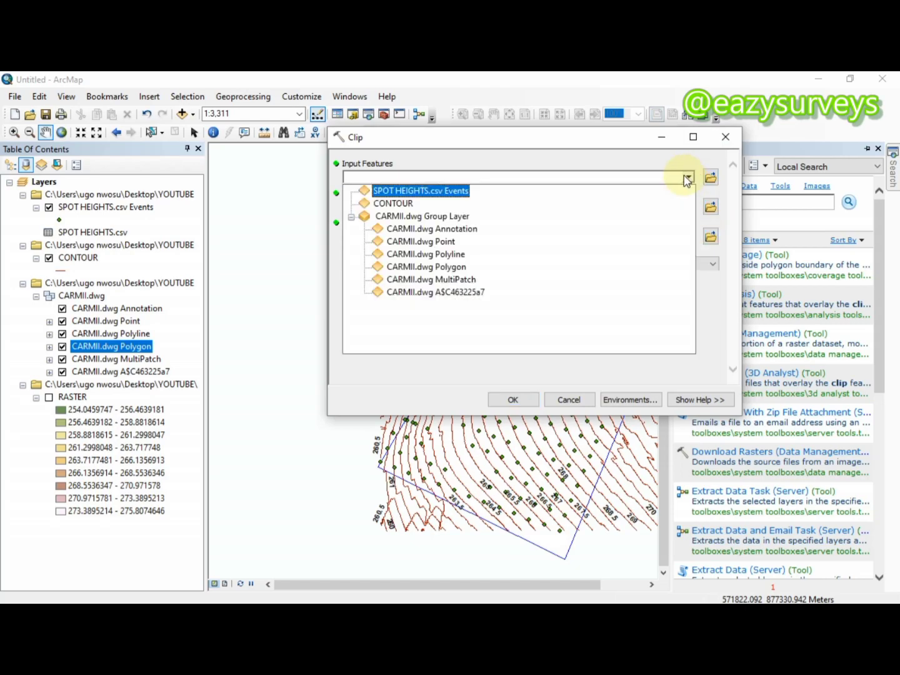
left_click(411, 204)
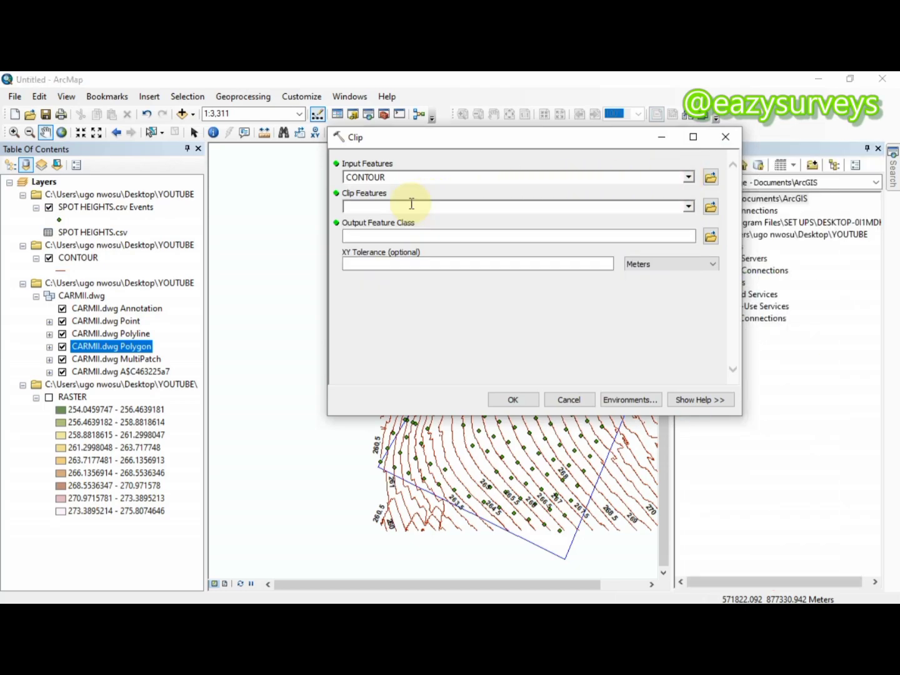
left_click(688, 211)
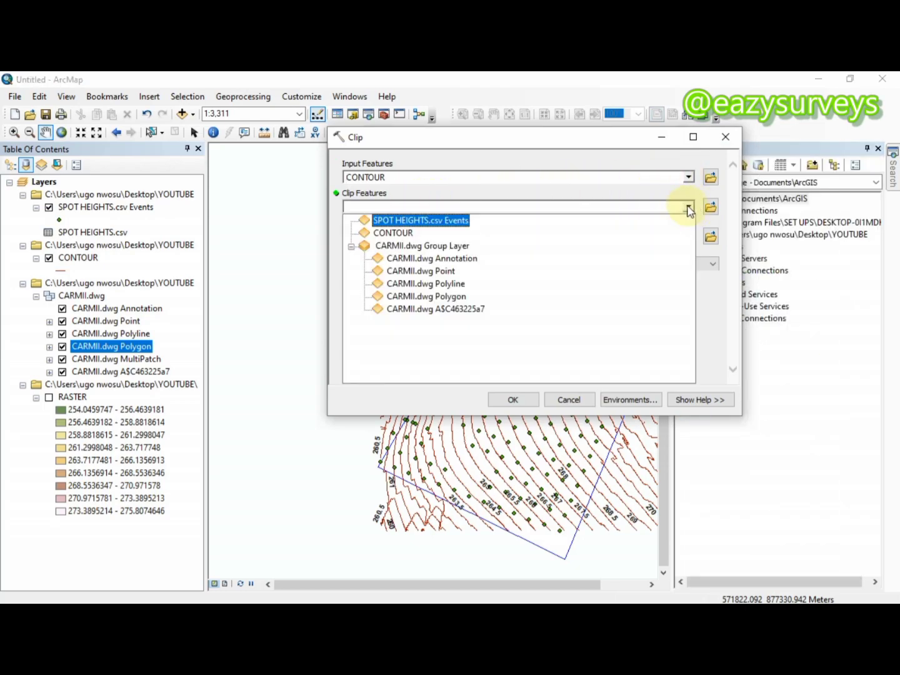
left_click(444, 296)
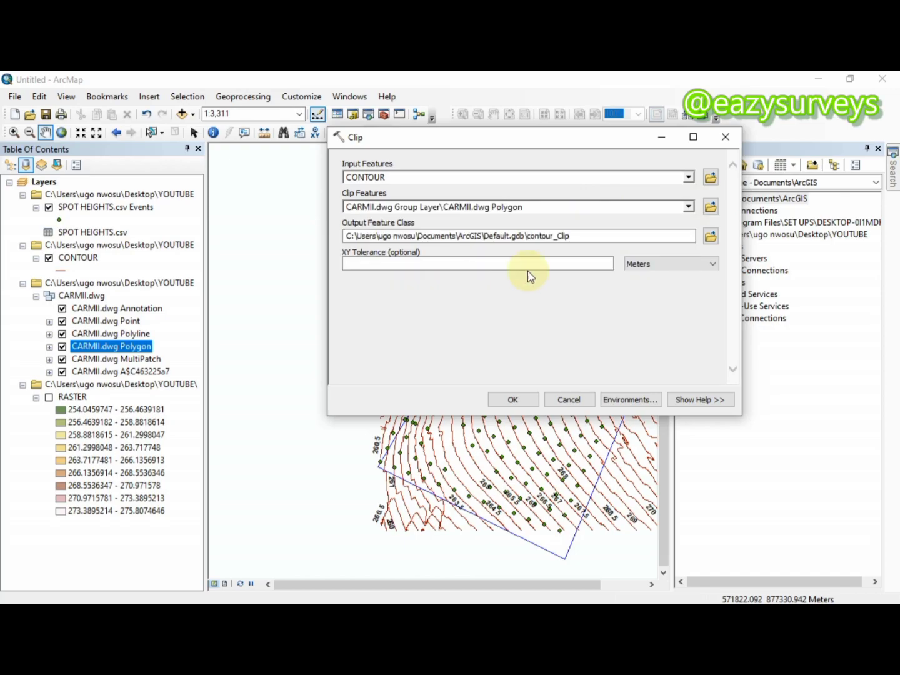
left_click(711, 237)
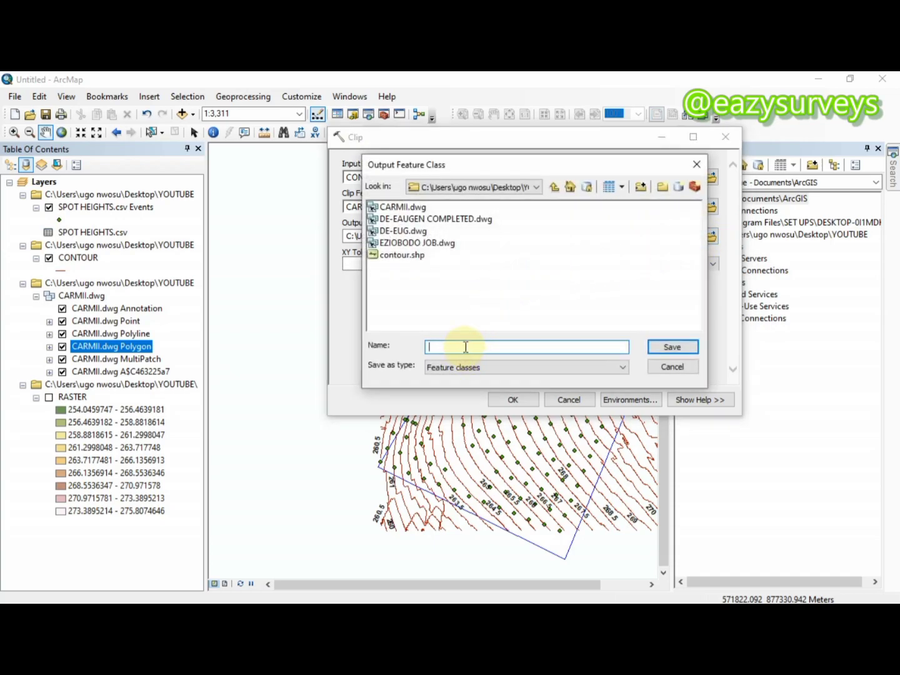
type("CONTOUR MAP")
left_click(672, 347)
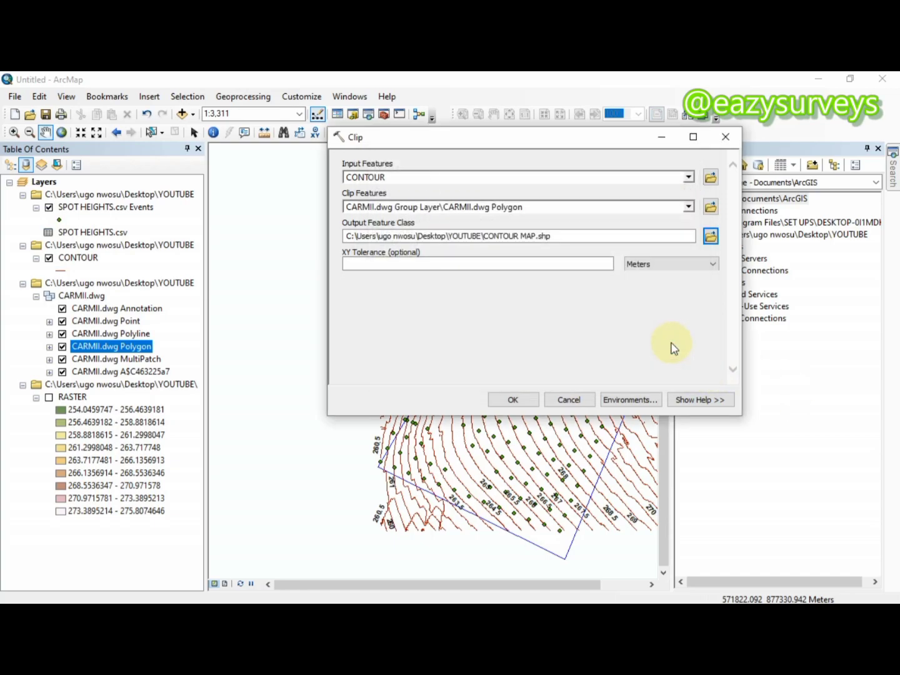
left_click(607, 264)
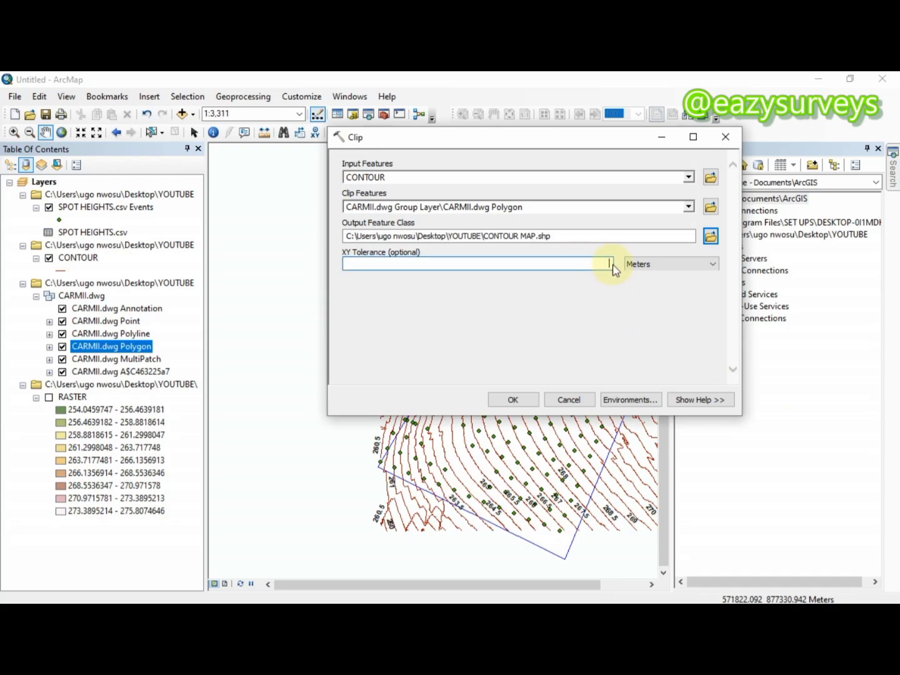
left_click(513, 401)
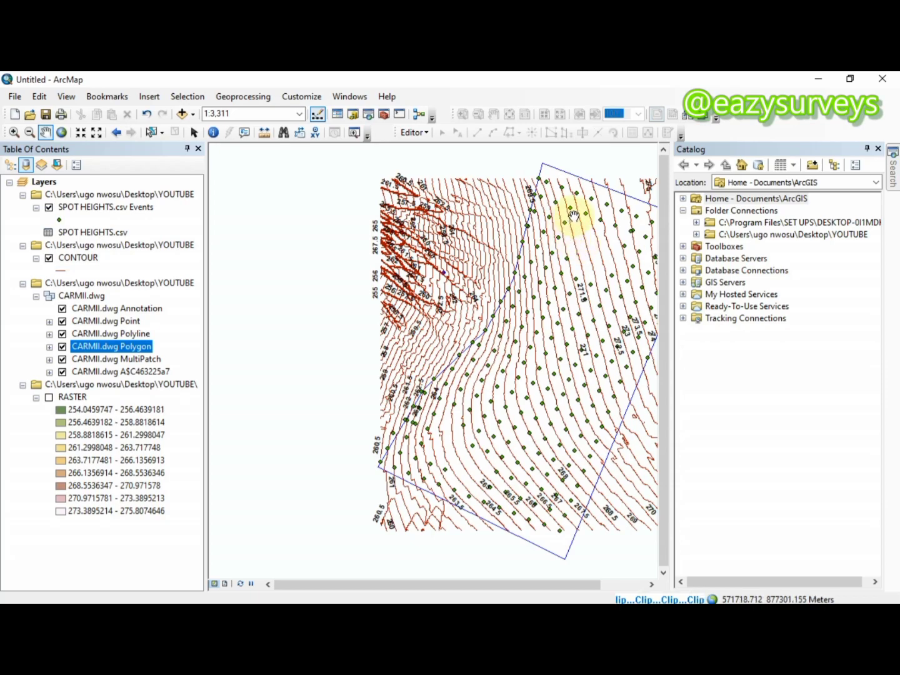
- Close the Catalog window and turn off the original CONTOUR layer
left_click(879, 148)
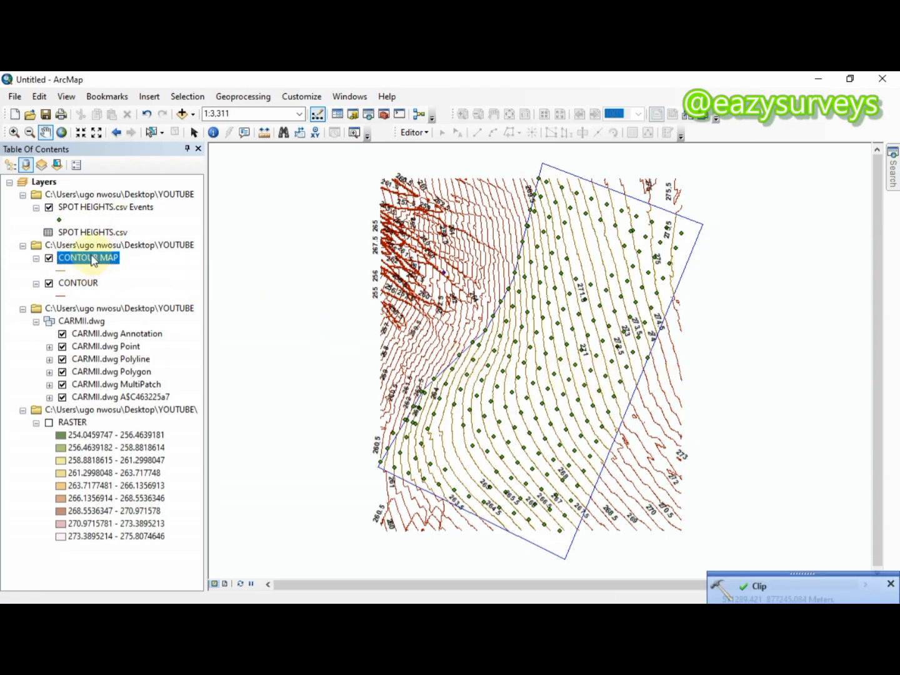
left_click(49, 283)
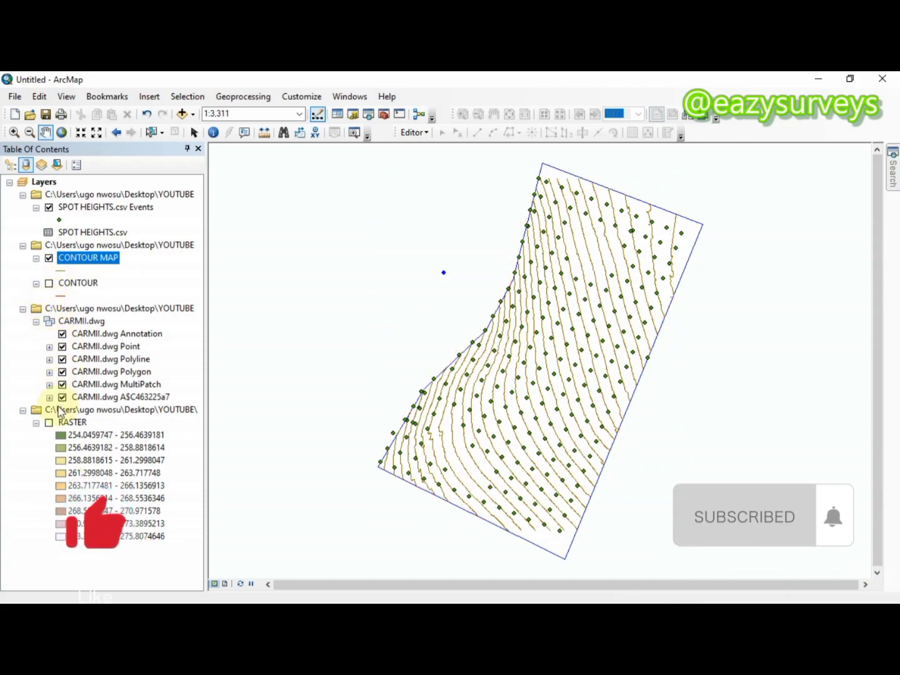
- Remove the CARMII.dwg group layer from the map
left_click(100, 309)
right_click(100, 312)
left_click(128, 316)
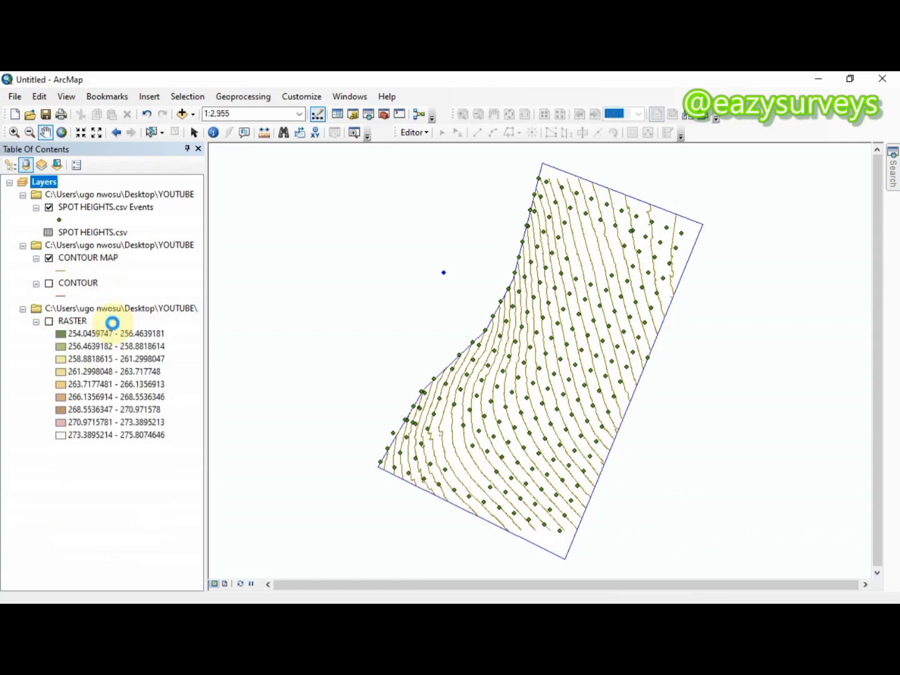
- Remove the RASTER group layer too, leaving CONTOUR MAP selected
left_click(104, 312)
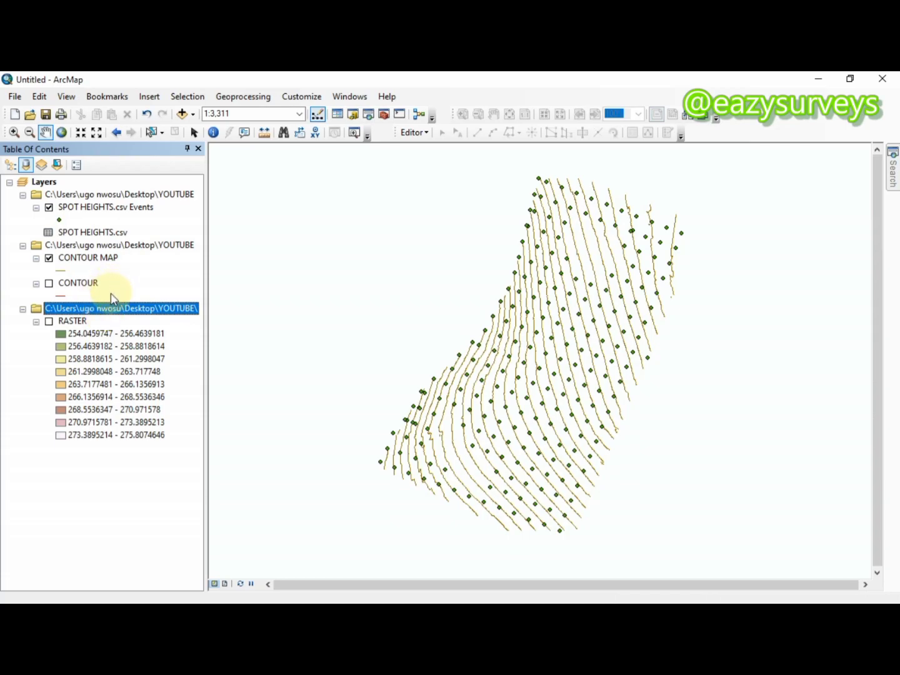
right_click(293, 283)
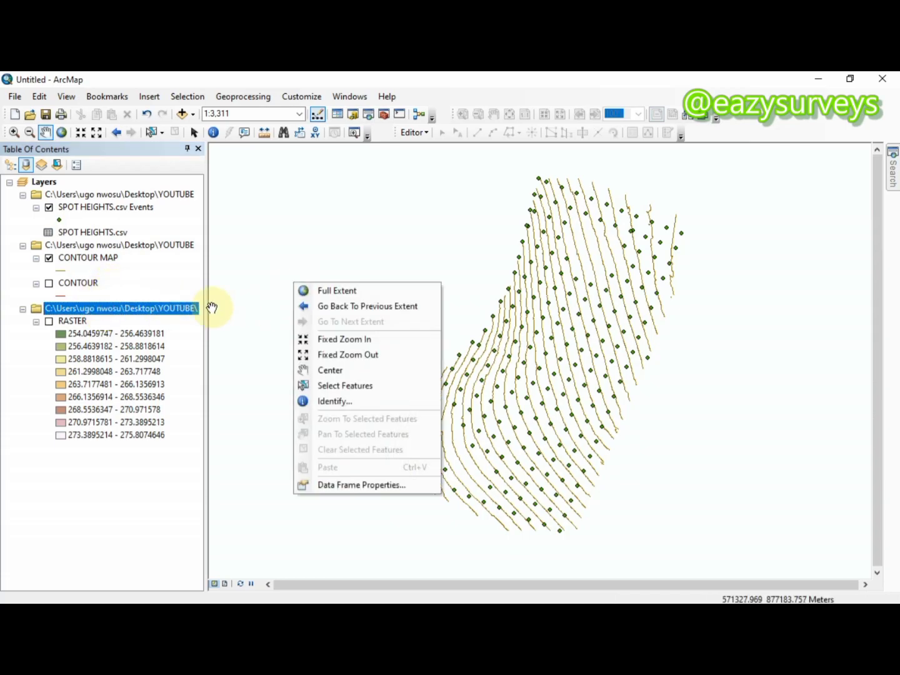
left_click(150, 313)
right_click(149, 312)
left_click(181, 313)
left_click(101, 260)
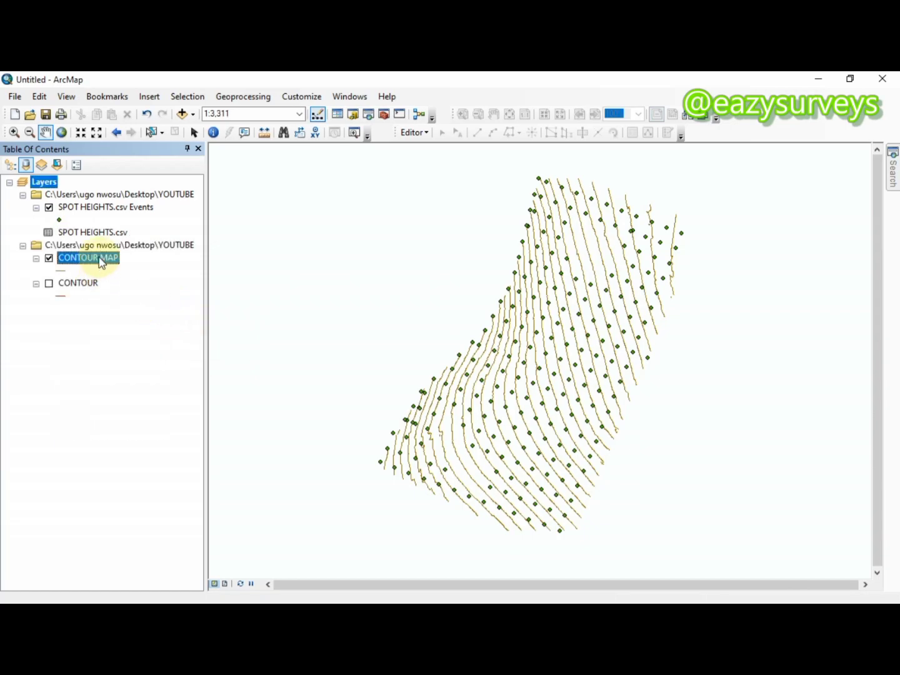
right_click(102, 261)
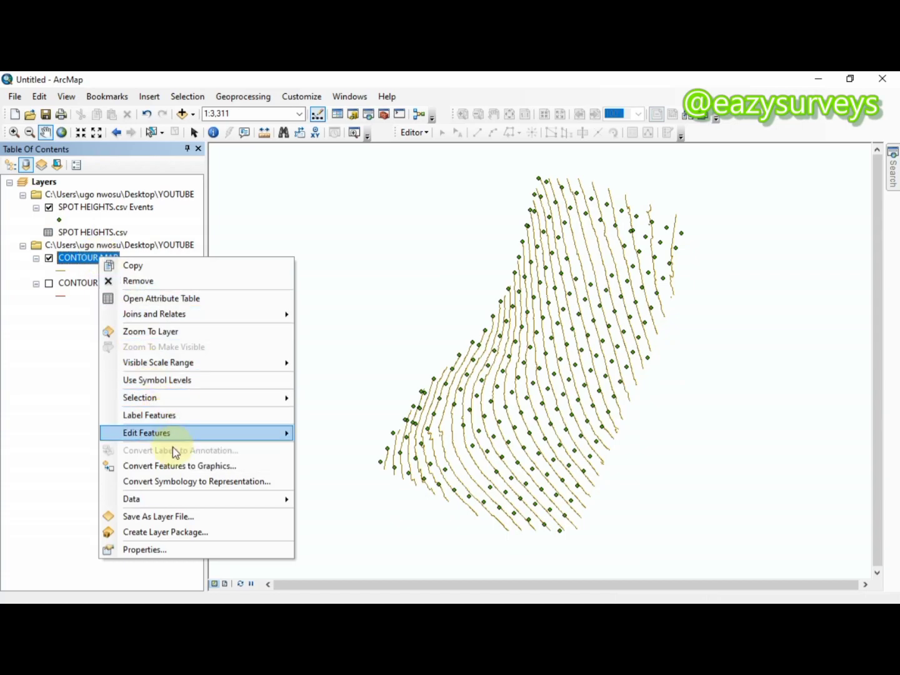
mouse_move(183, 499)
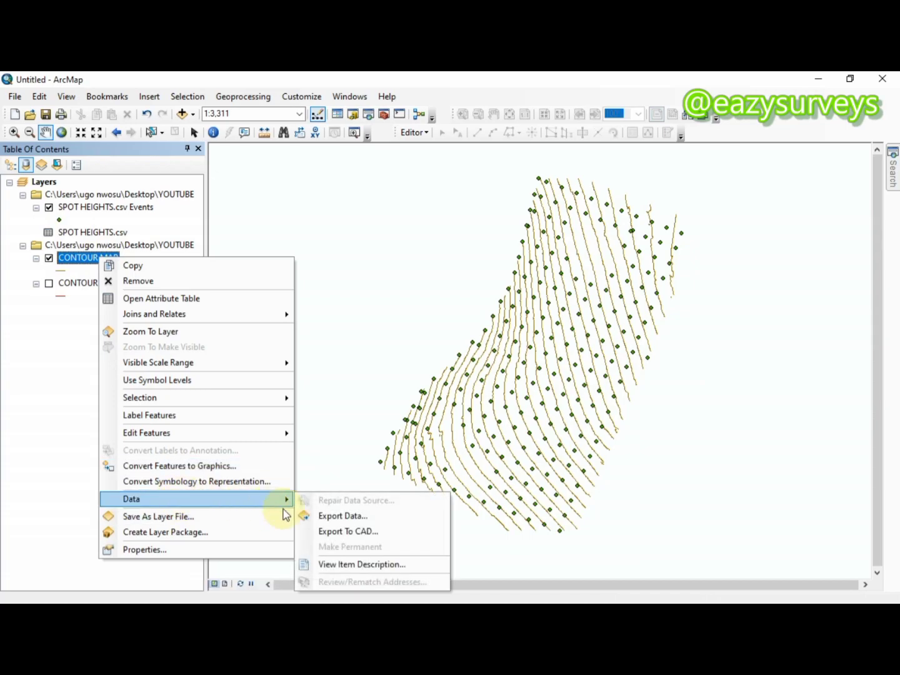